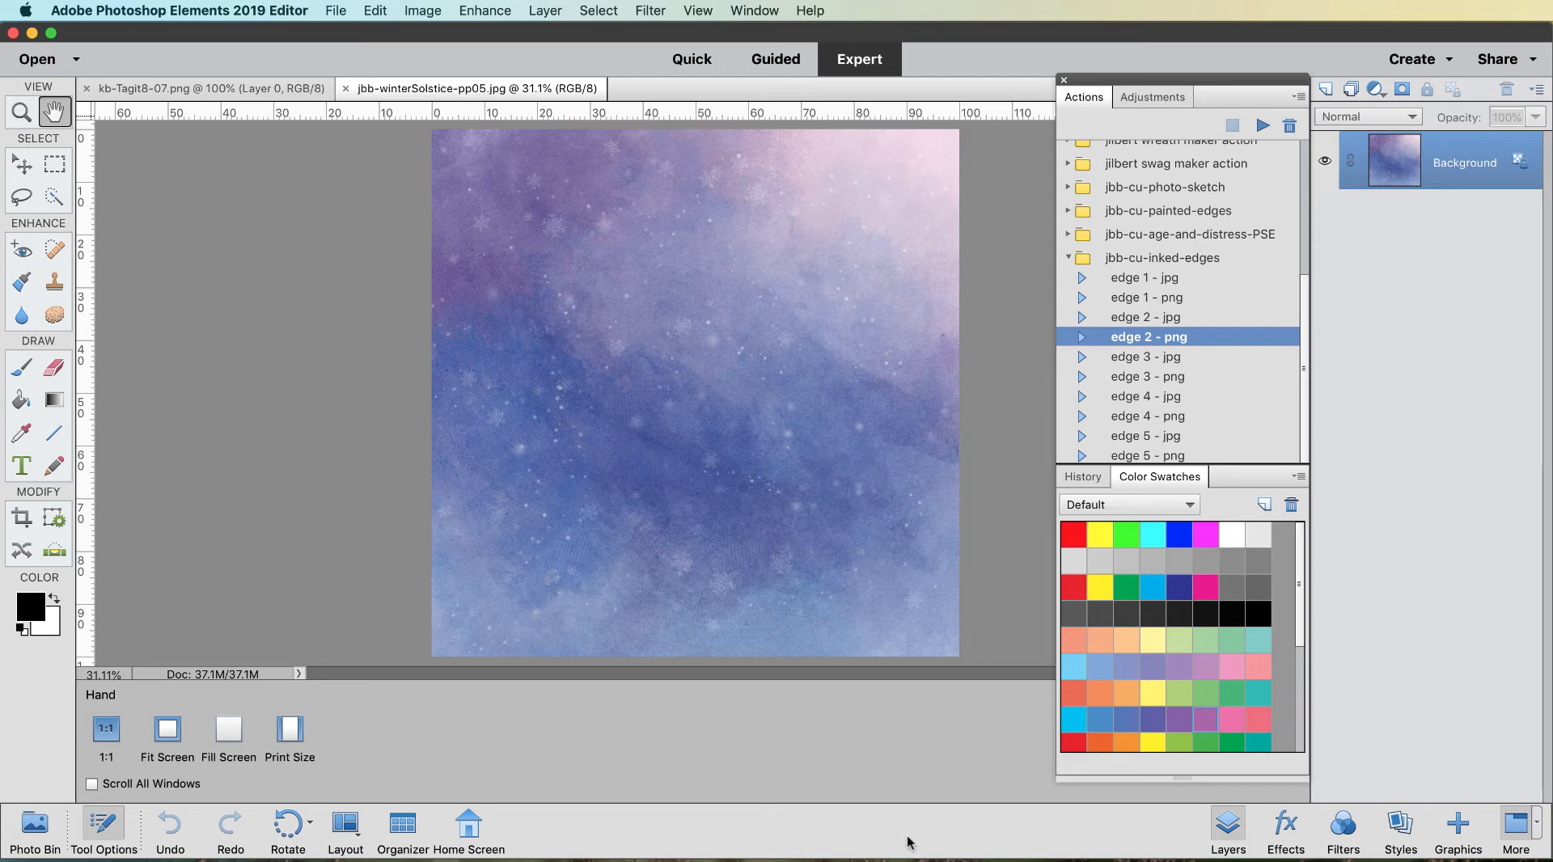
Step: Run the edge 1 - jpg inked-edges action on the winter paper with an edge width of 25 pixels
click(1170, 278)
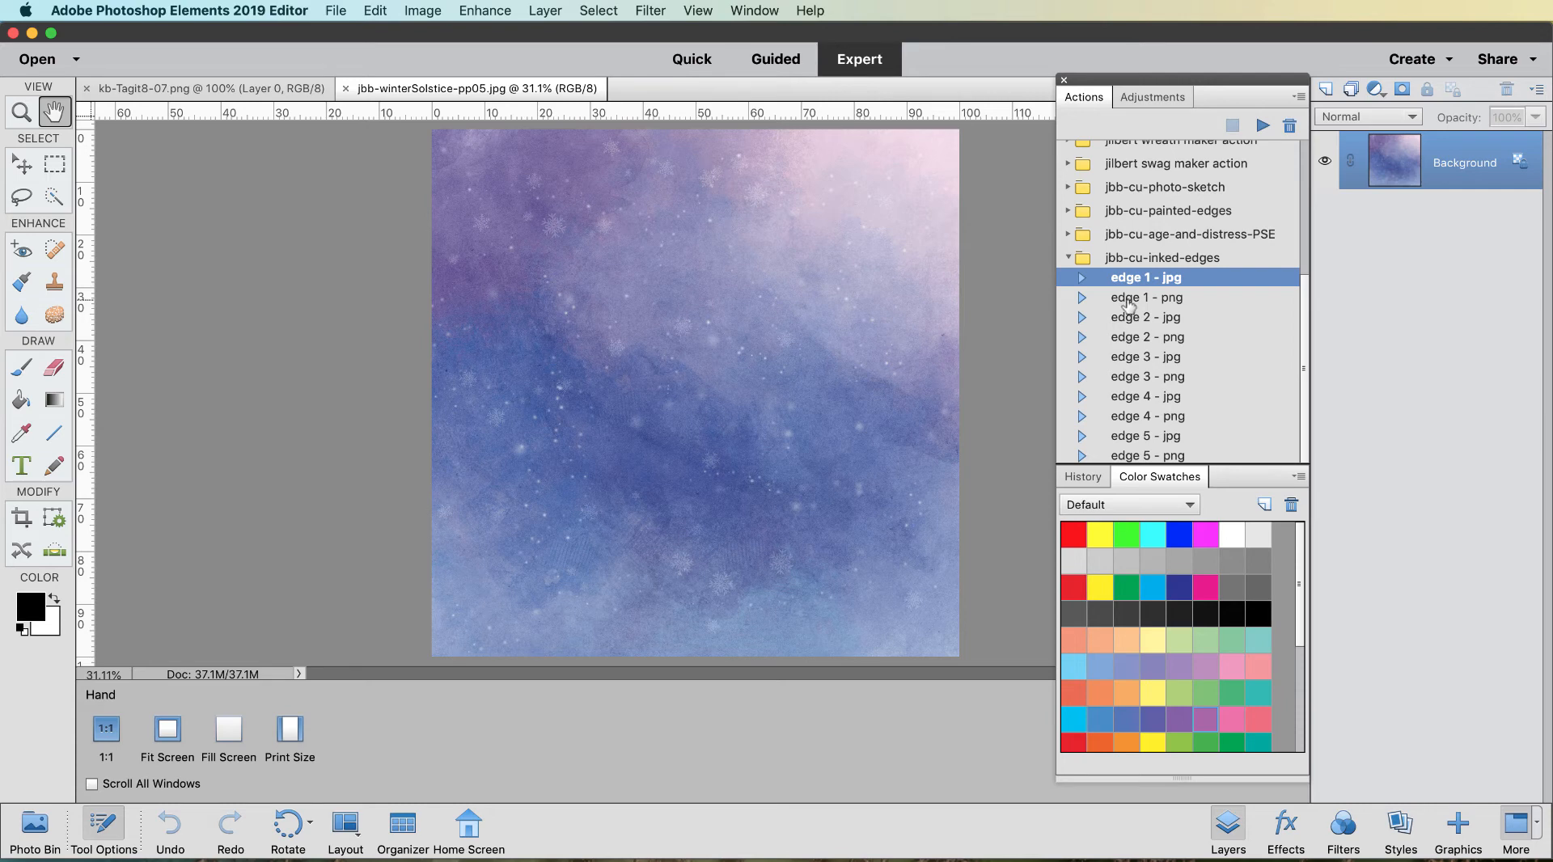
click(1255, 129)
click(1344, 440)
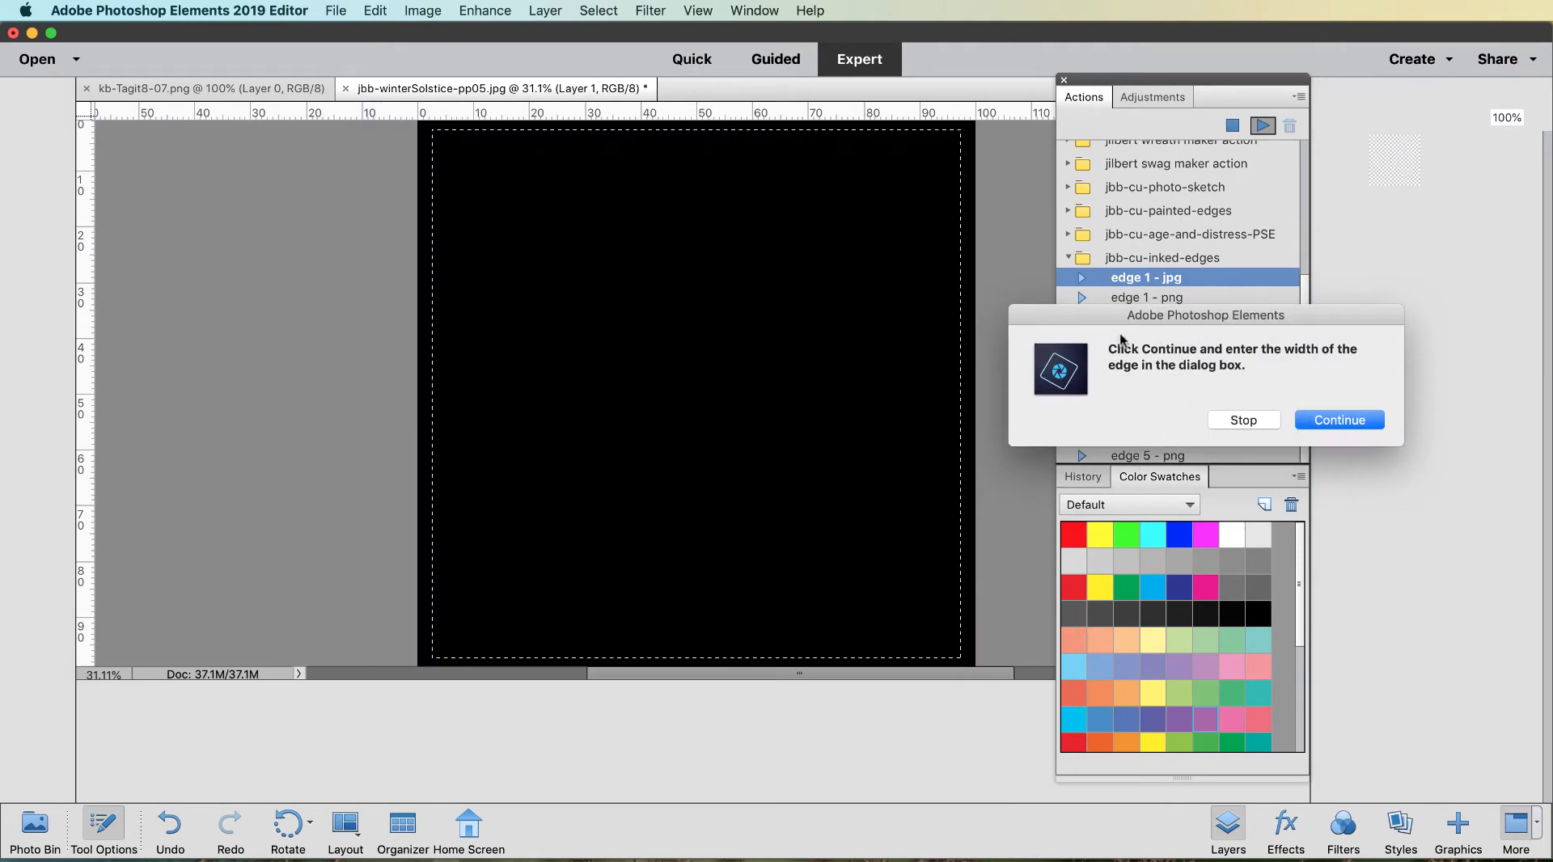
click(1334, 420)
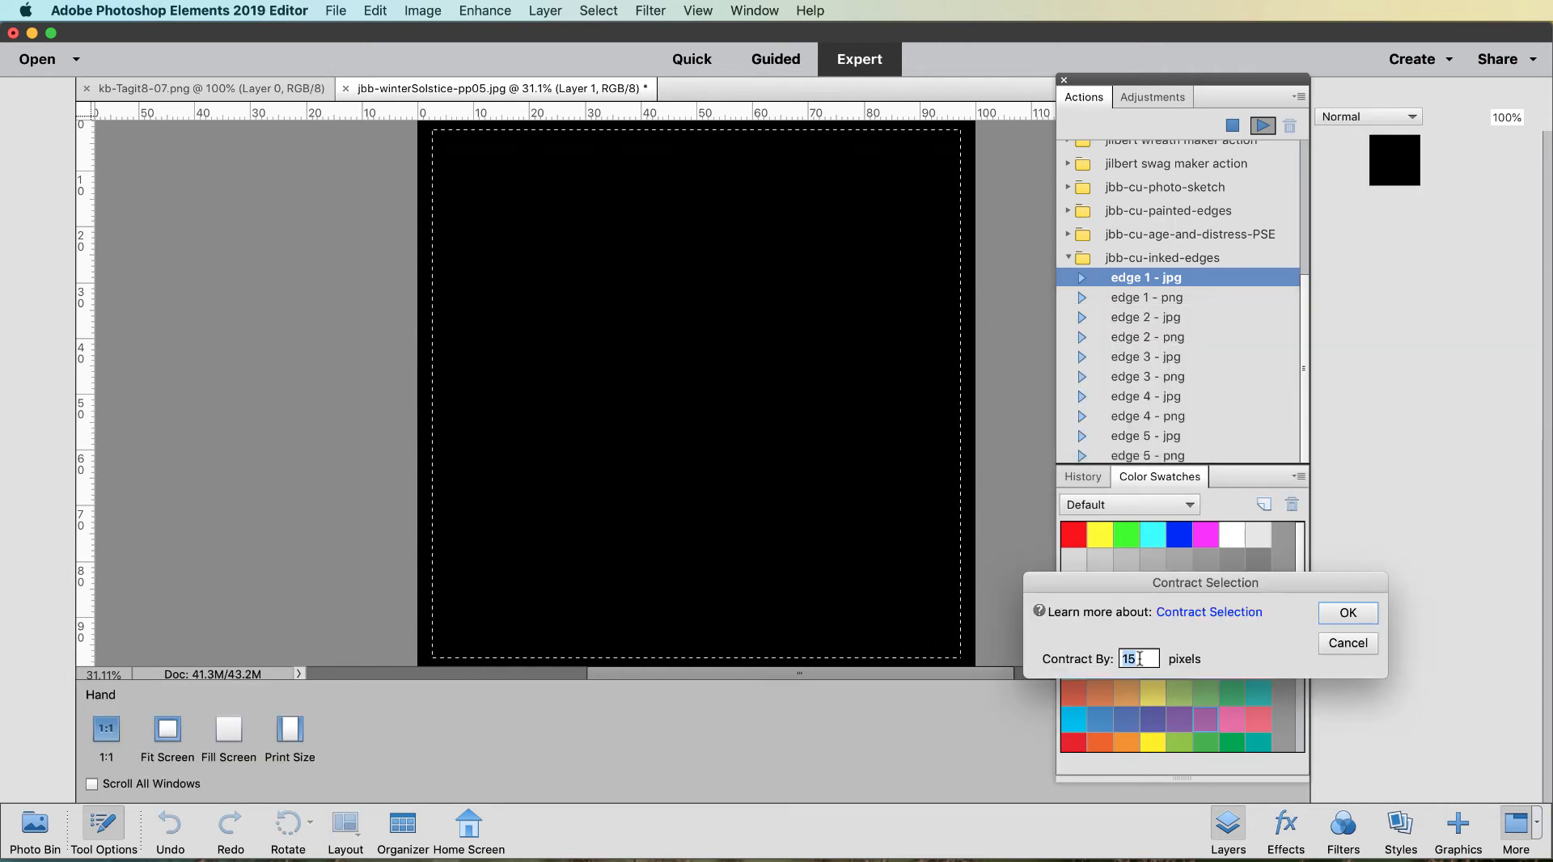
drag(1140, 659, 1099, 659)
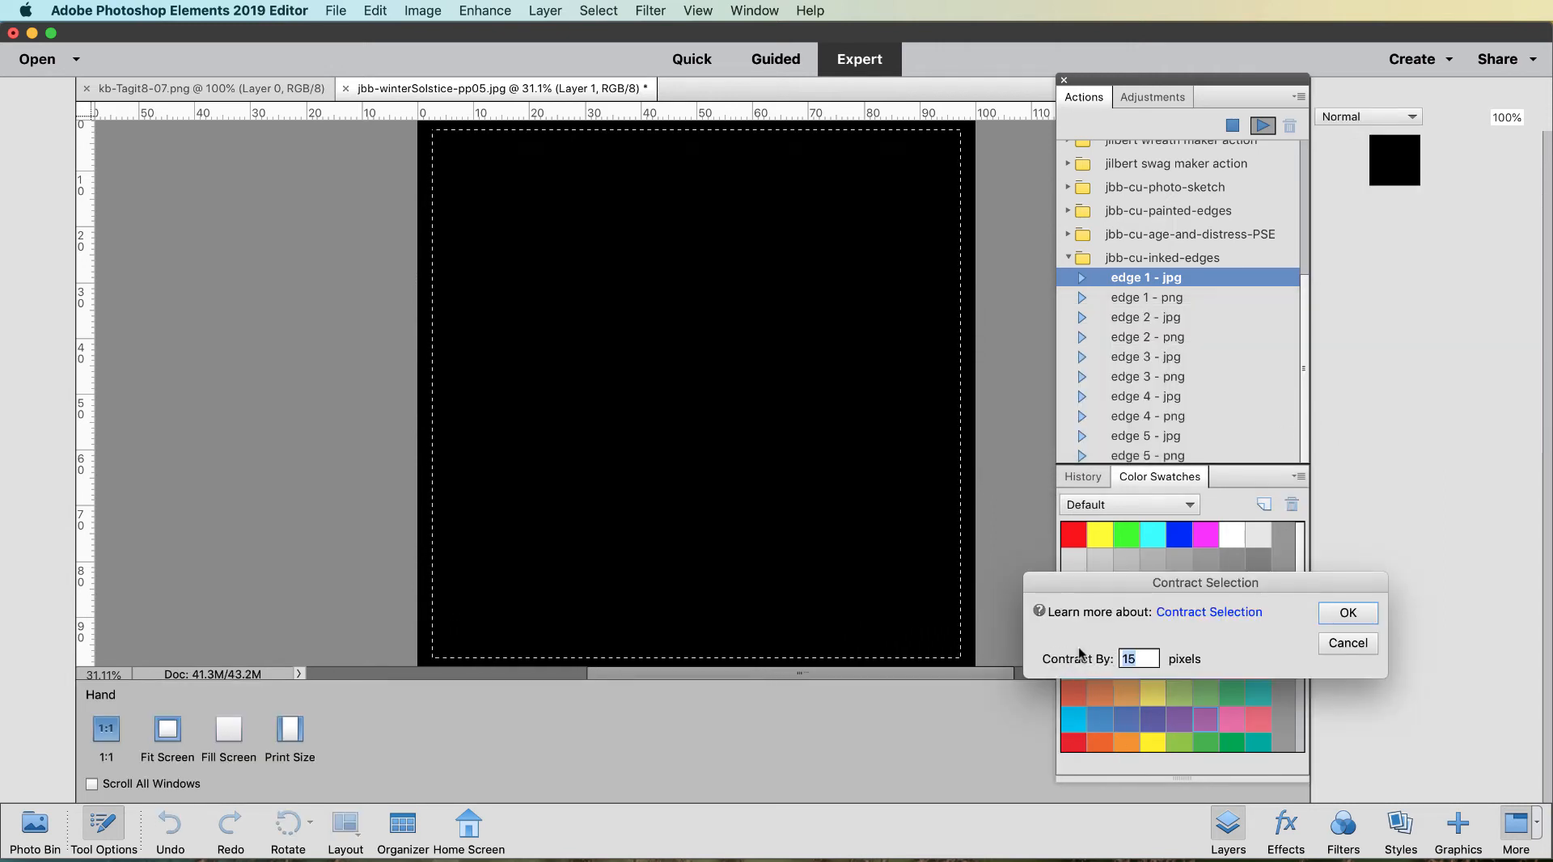
text(25)
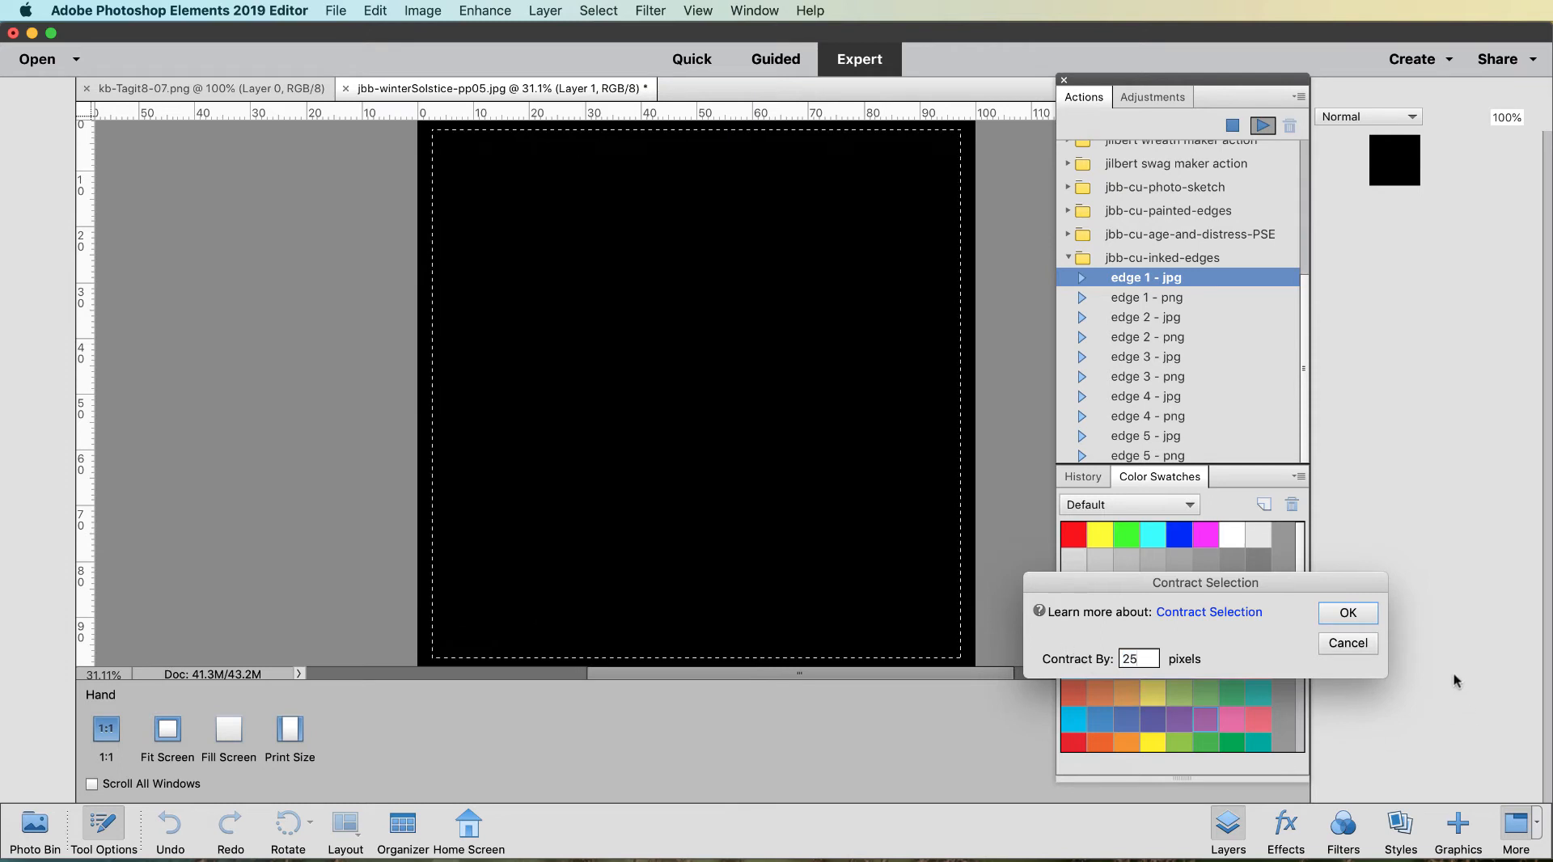
click(1357, 614)
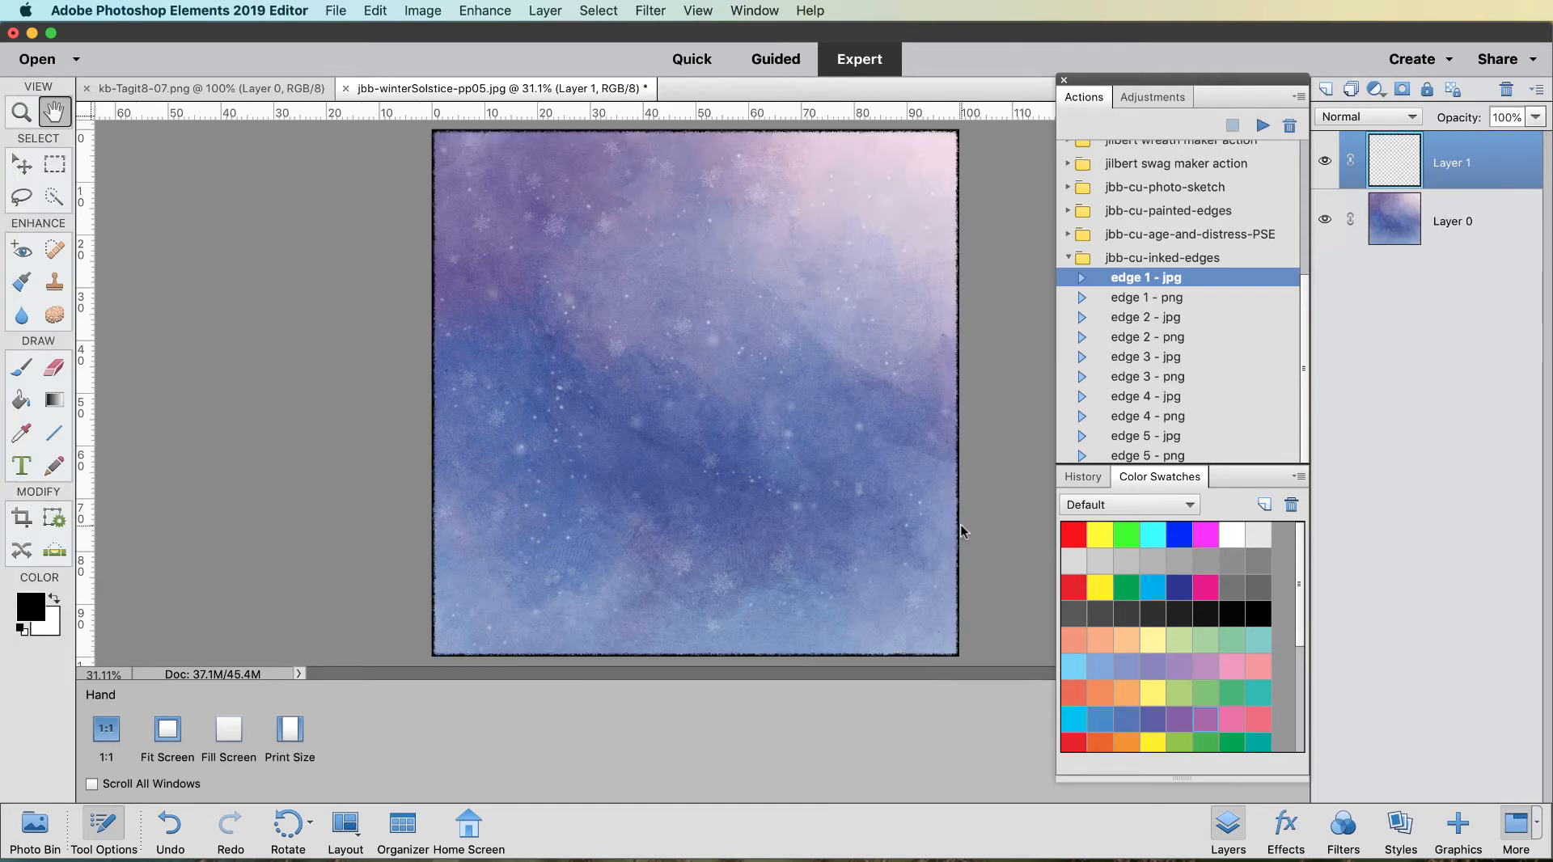
Step: Add a solid color fill layer clipped to the black inked edge layer
scroll(962, 530, up, 5)
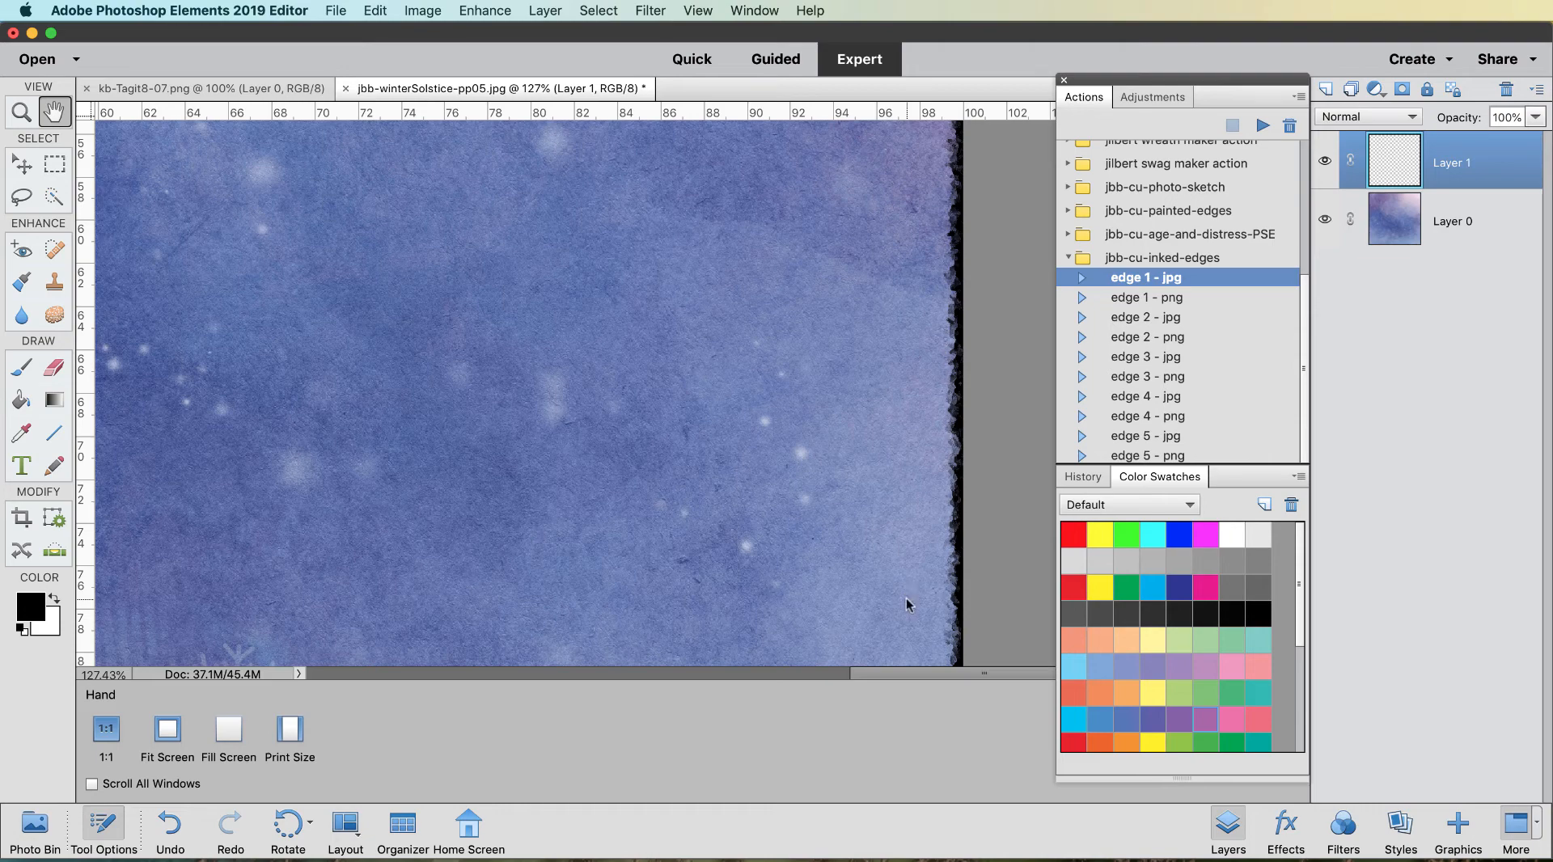
scroll(939, 526, down, 5)
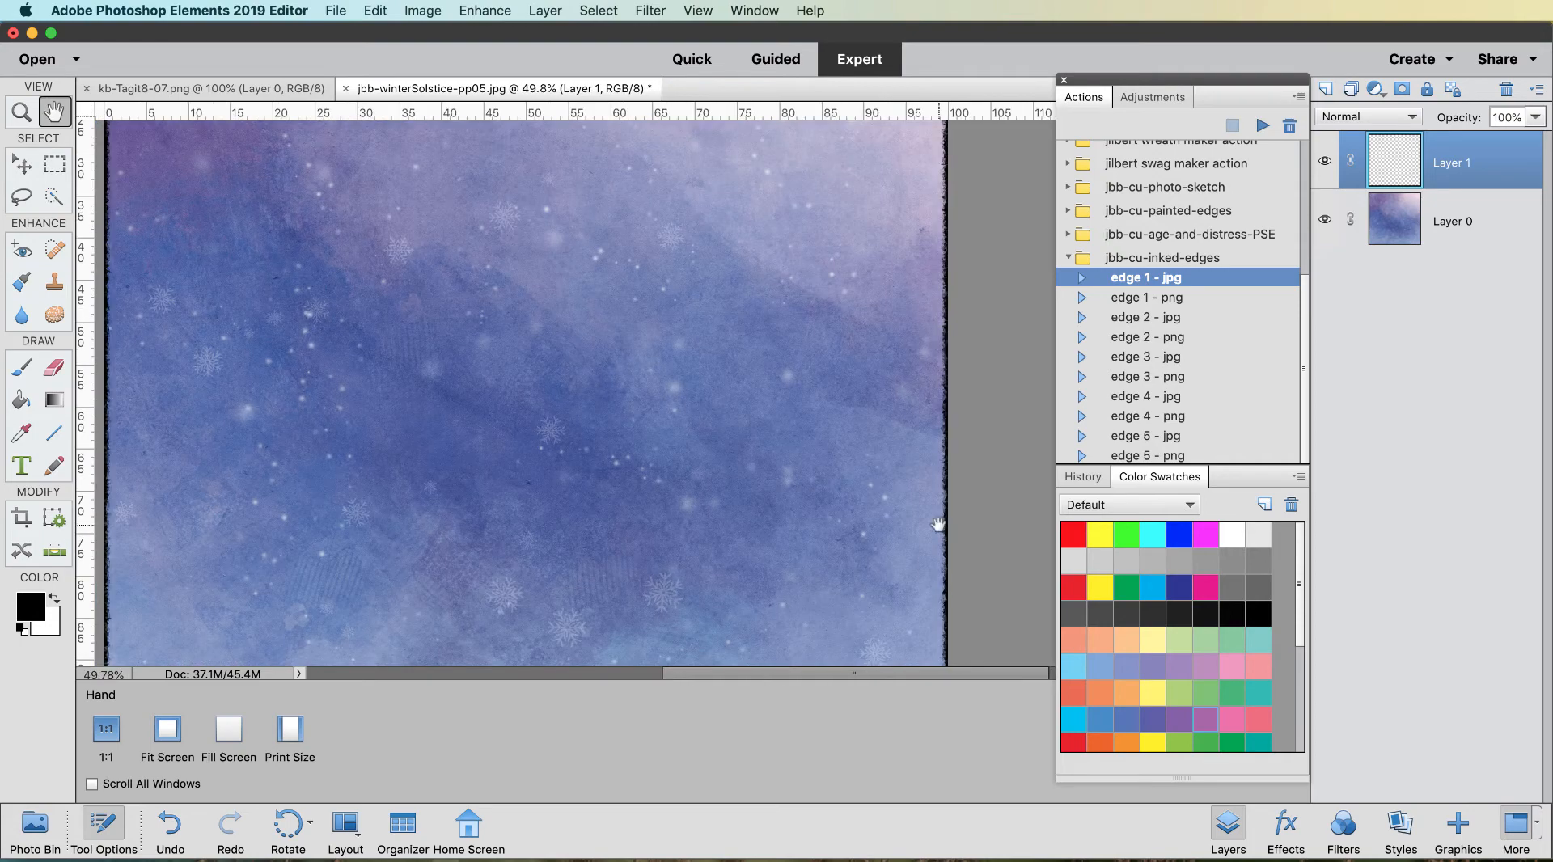
scroll(979, 543, down, 3)
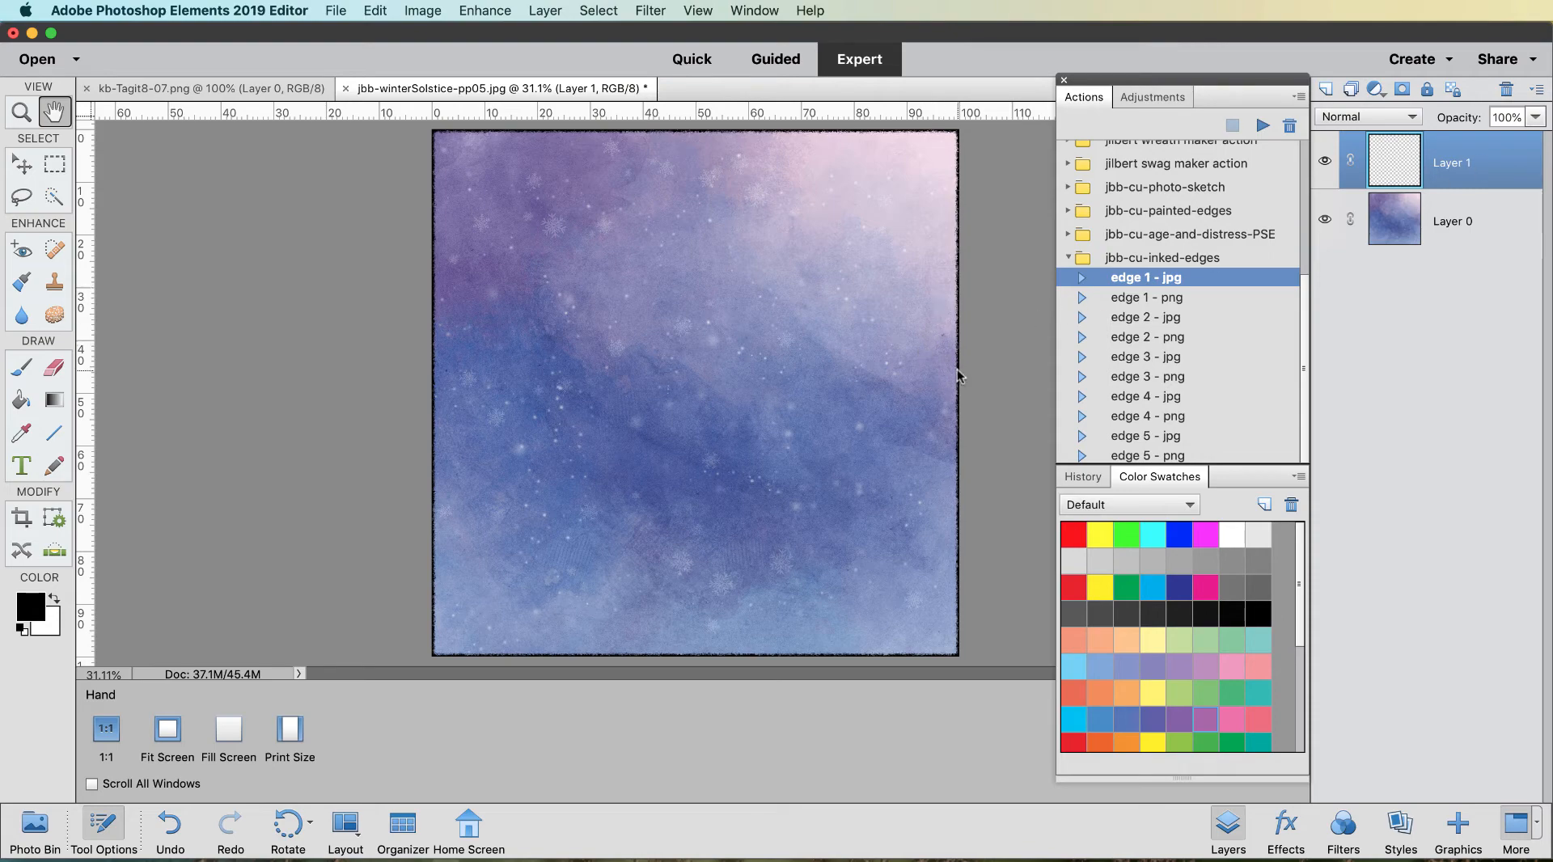
scroll(958, 365, up, 5)
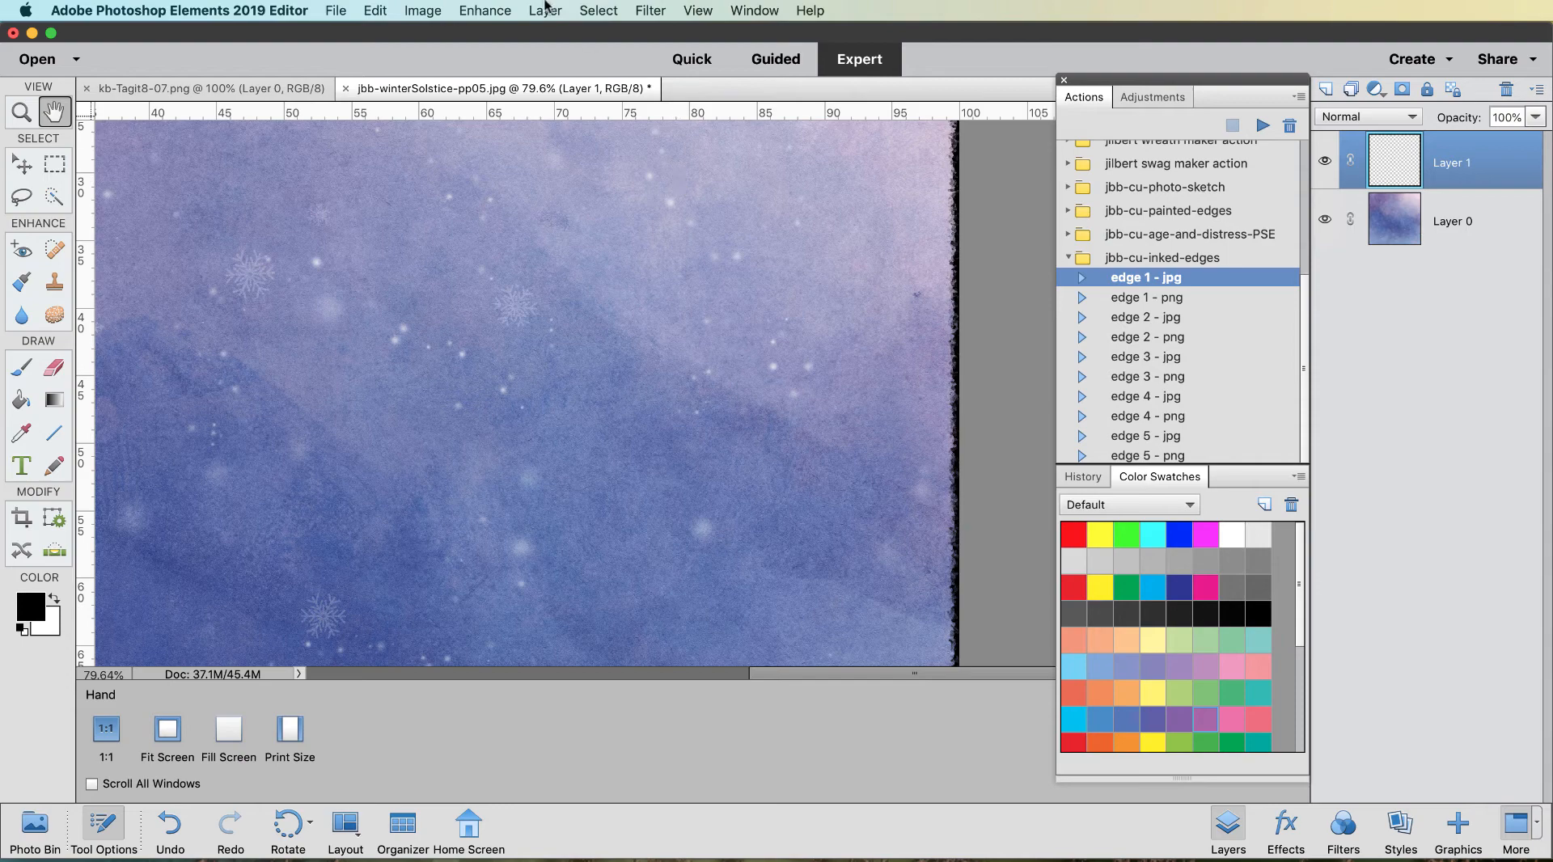
click(546, 9)
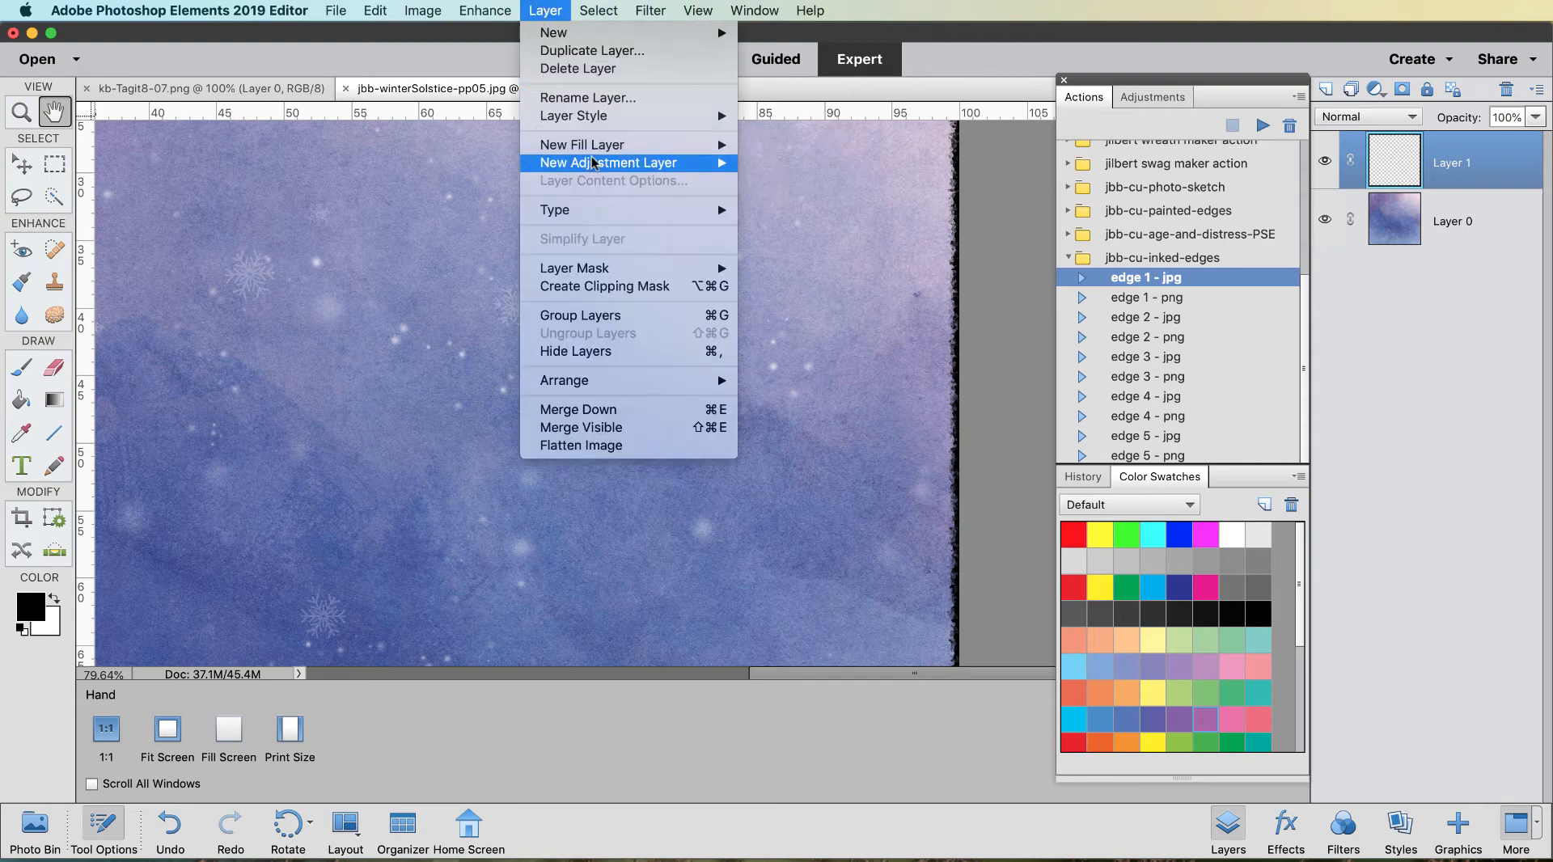
mouse_move(667, 150)
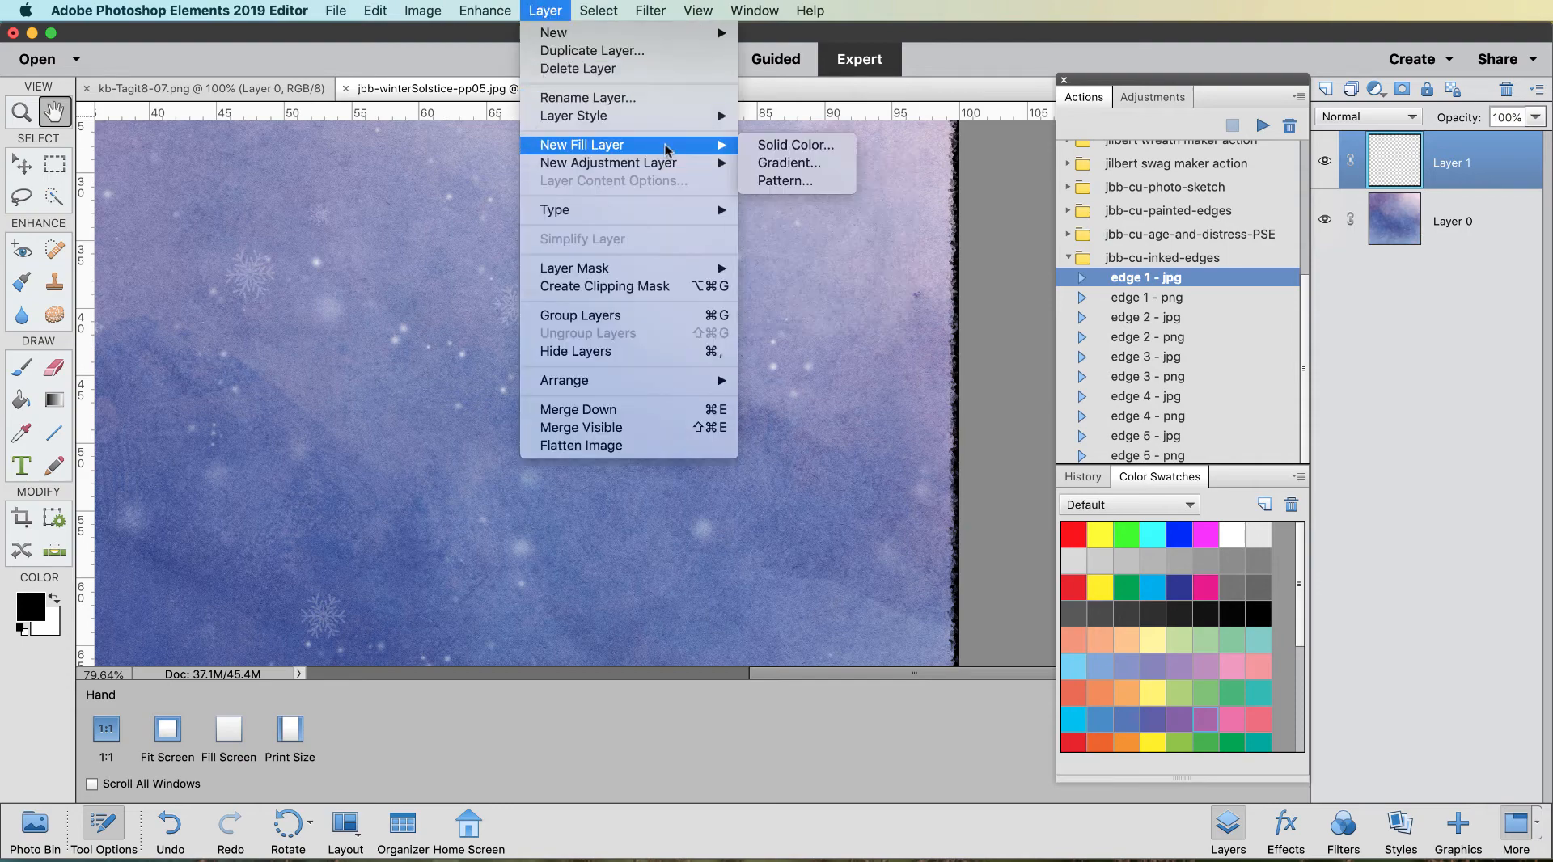
click(768, 147)
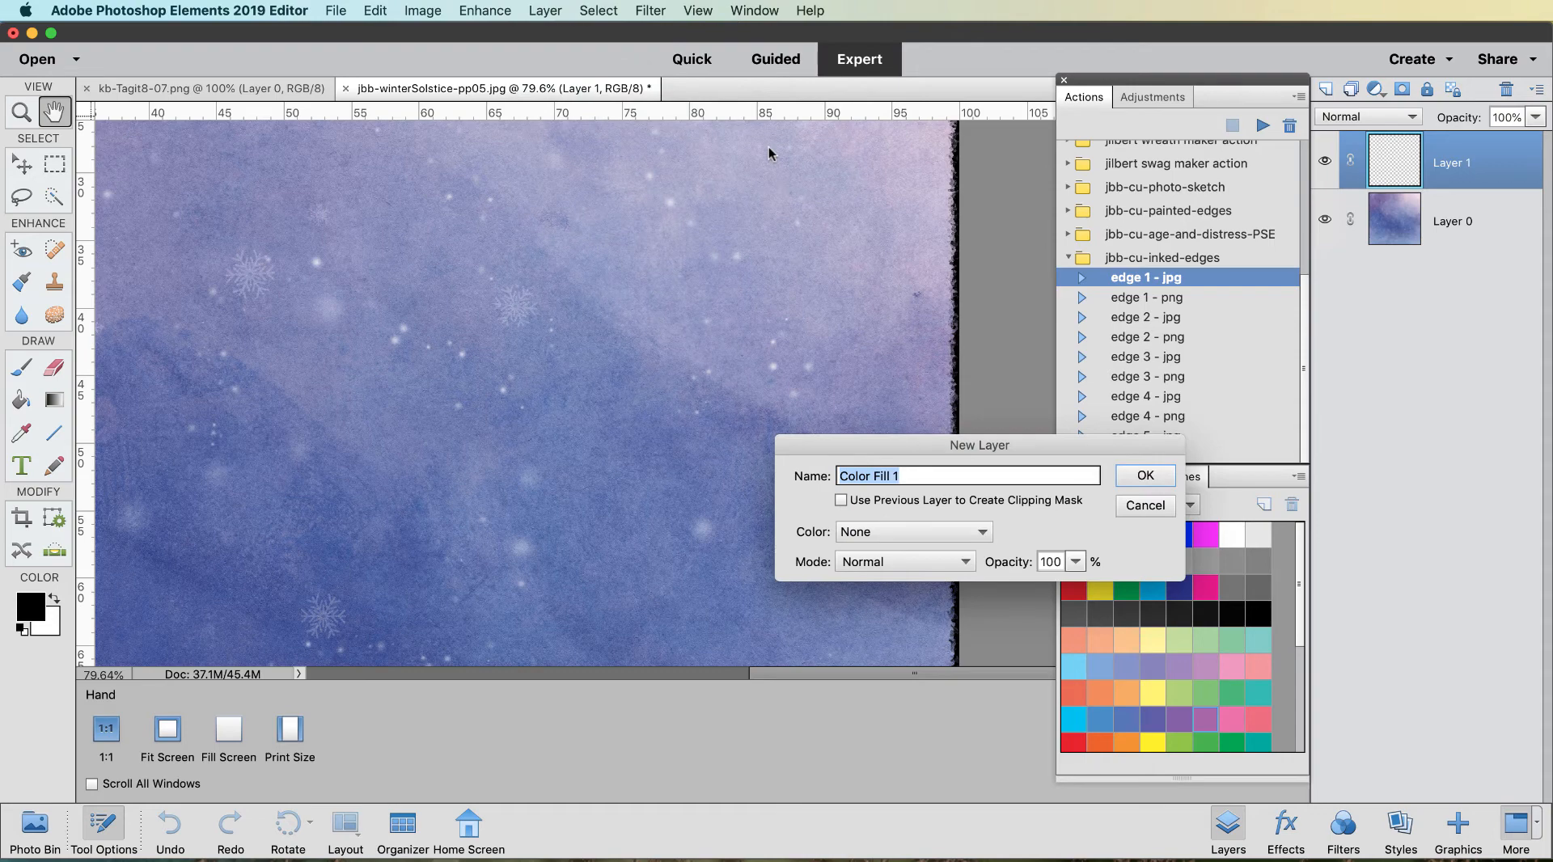
click(842, 500)
click(1146, 478)
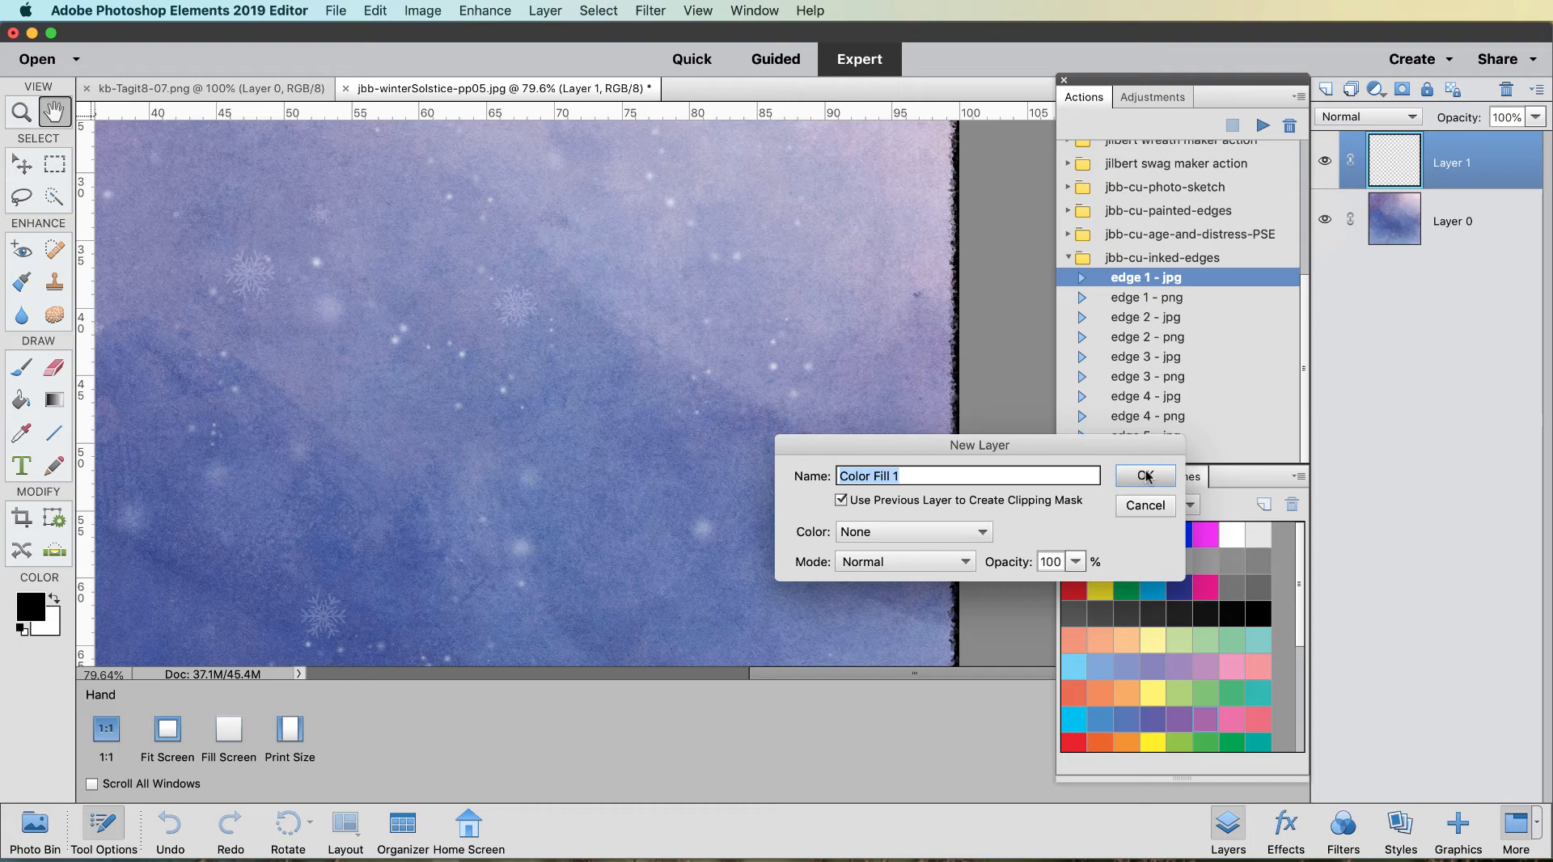
click(1146, 477)
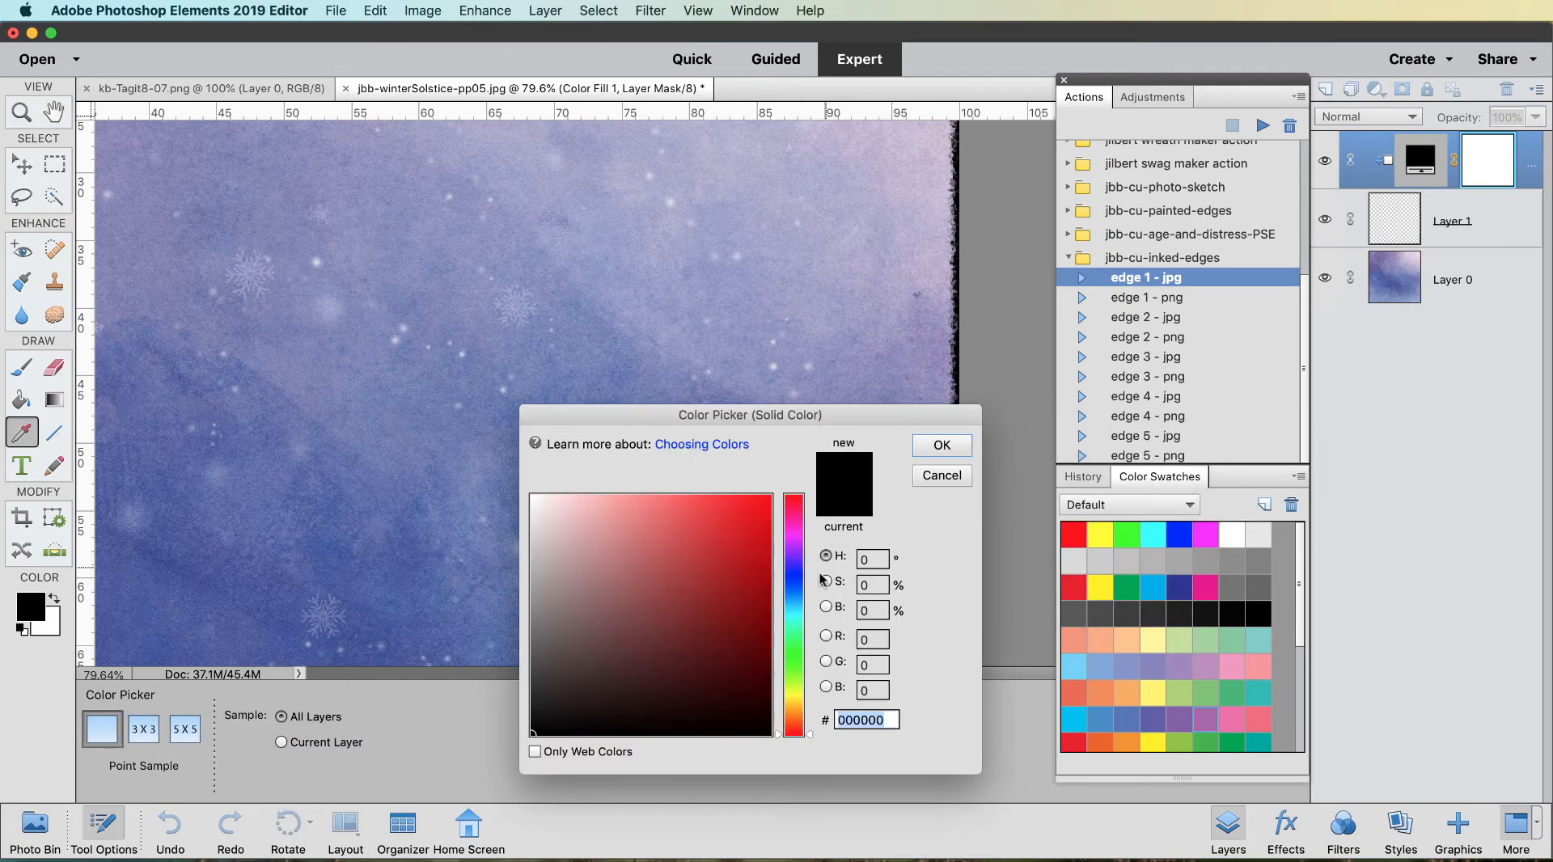
Step: Recolor the inked edge by sampling blue #485a9c from the paper as the fill layer's color
drag(978, 370, 1024, 333)
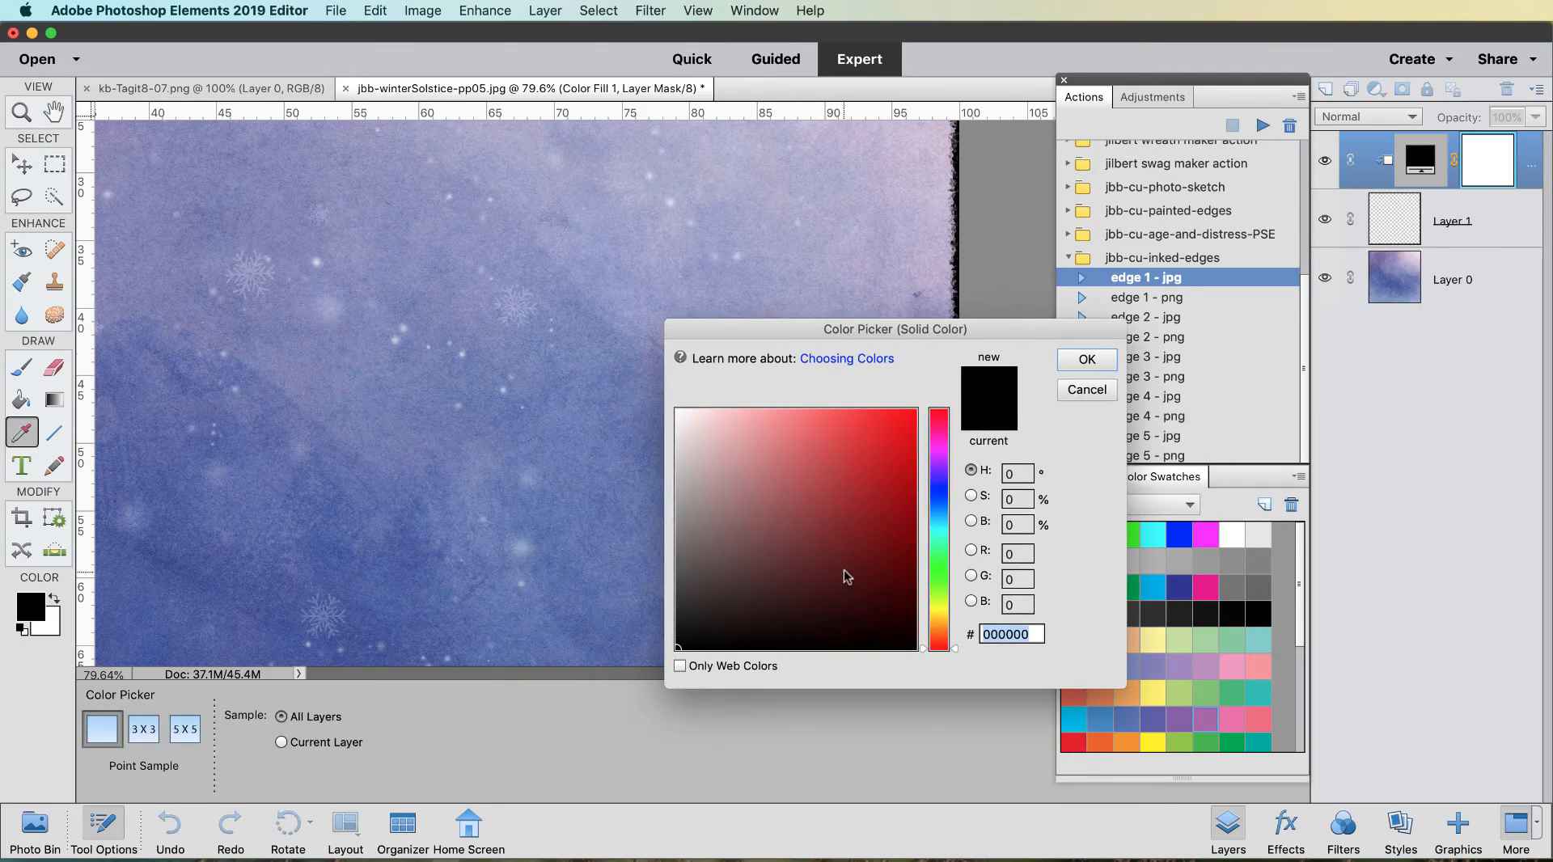
drag(886, 332, 868, 330)
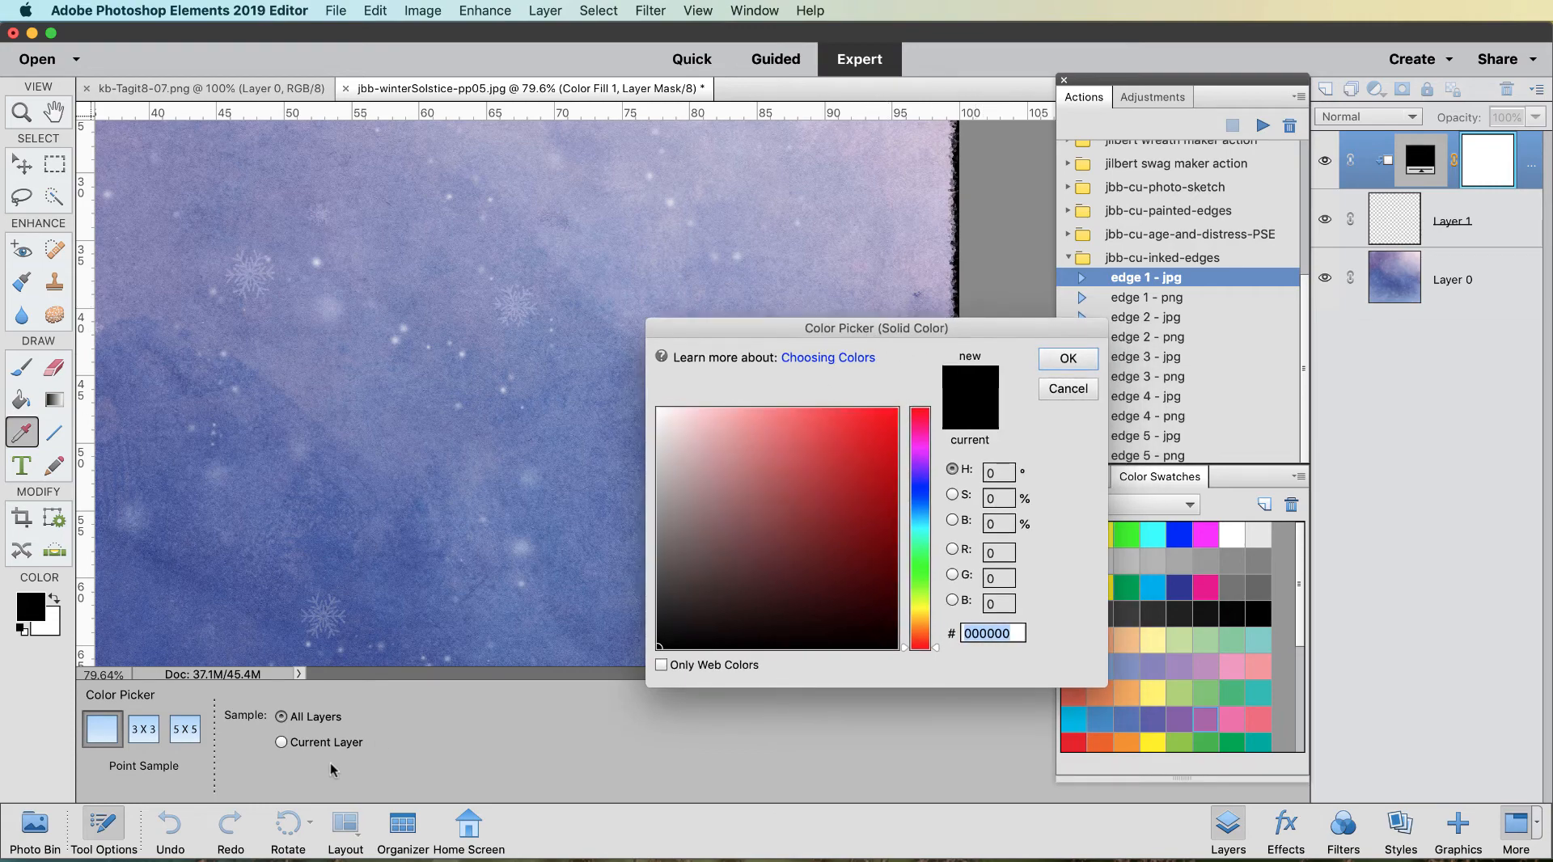
click(393, 590)
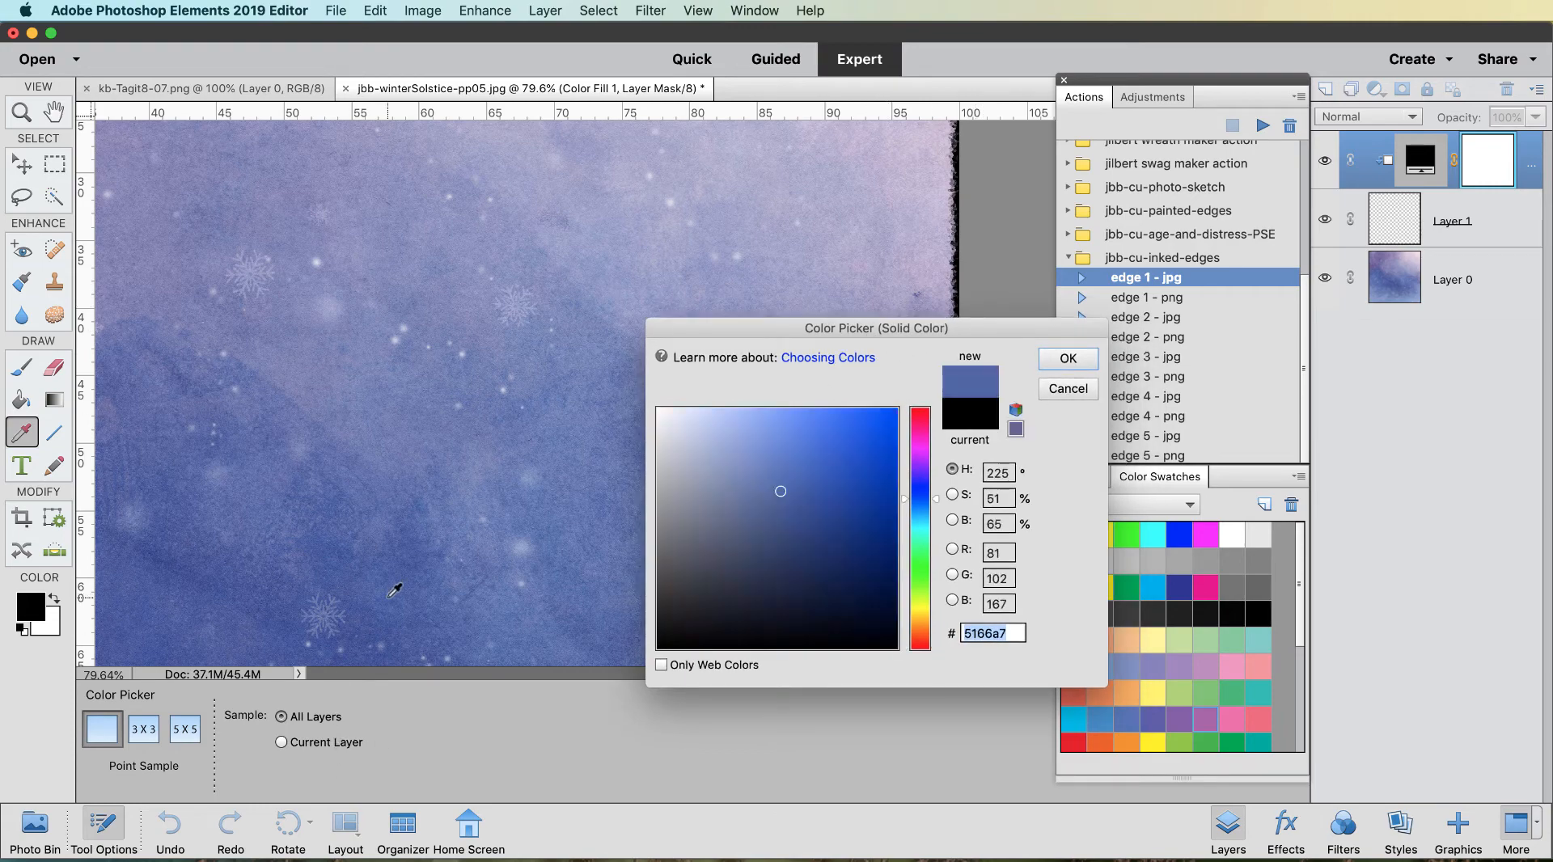
key(alt)
scroll(917, 206, up, 2)
scroll(917, 206, down, 1)
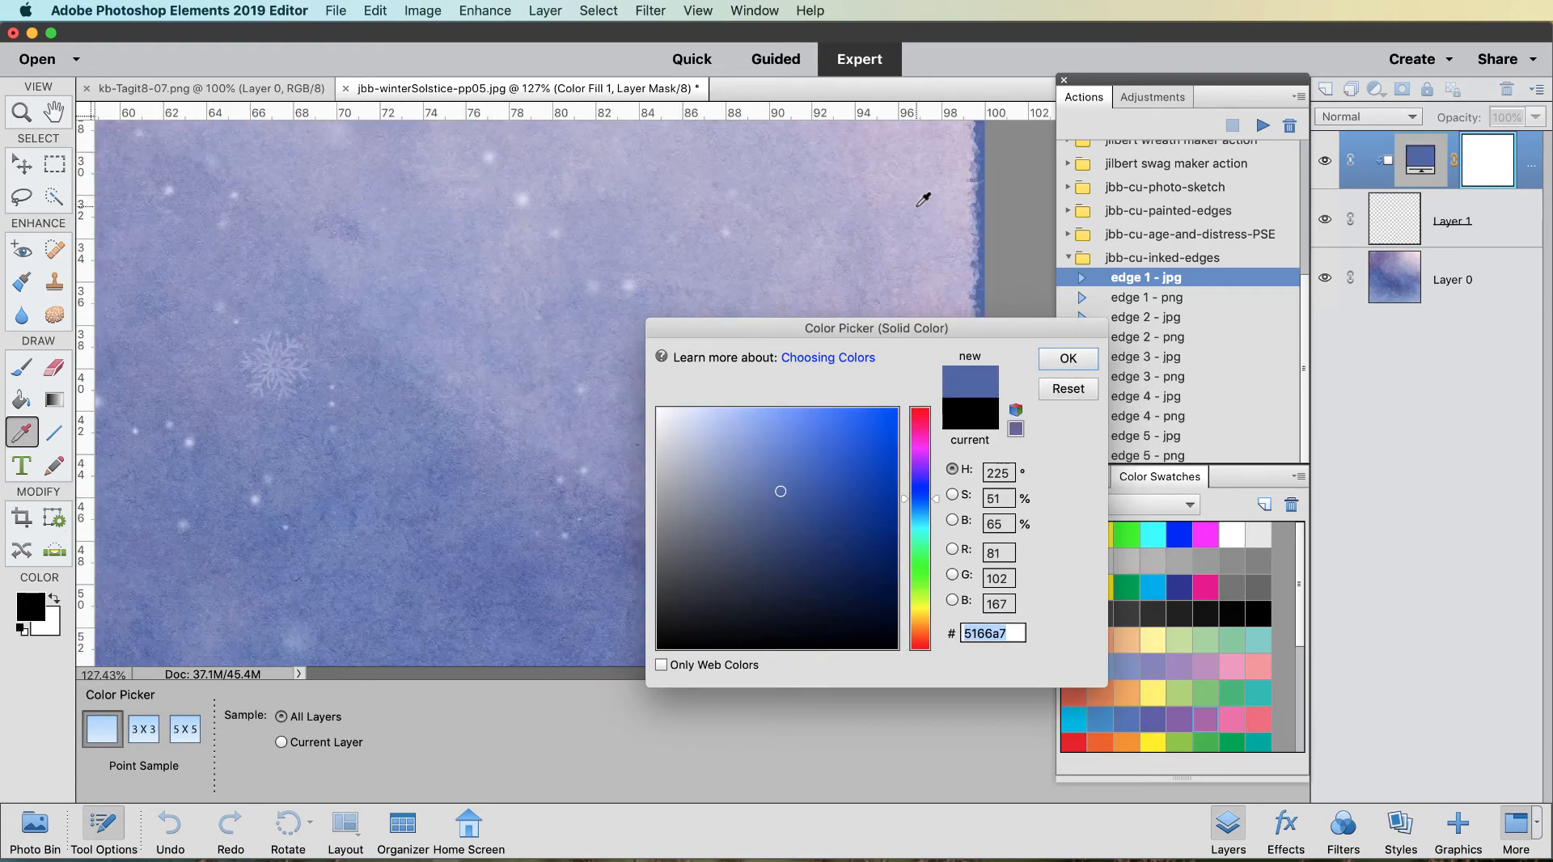
scroll(836, 279, down, 1)
scroll(782, 286, down, 2)
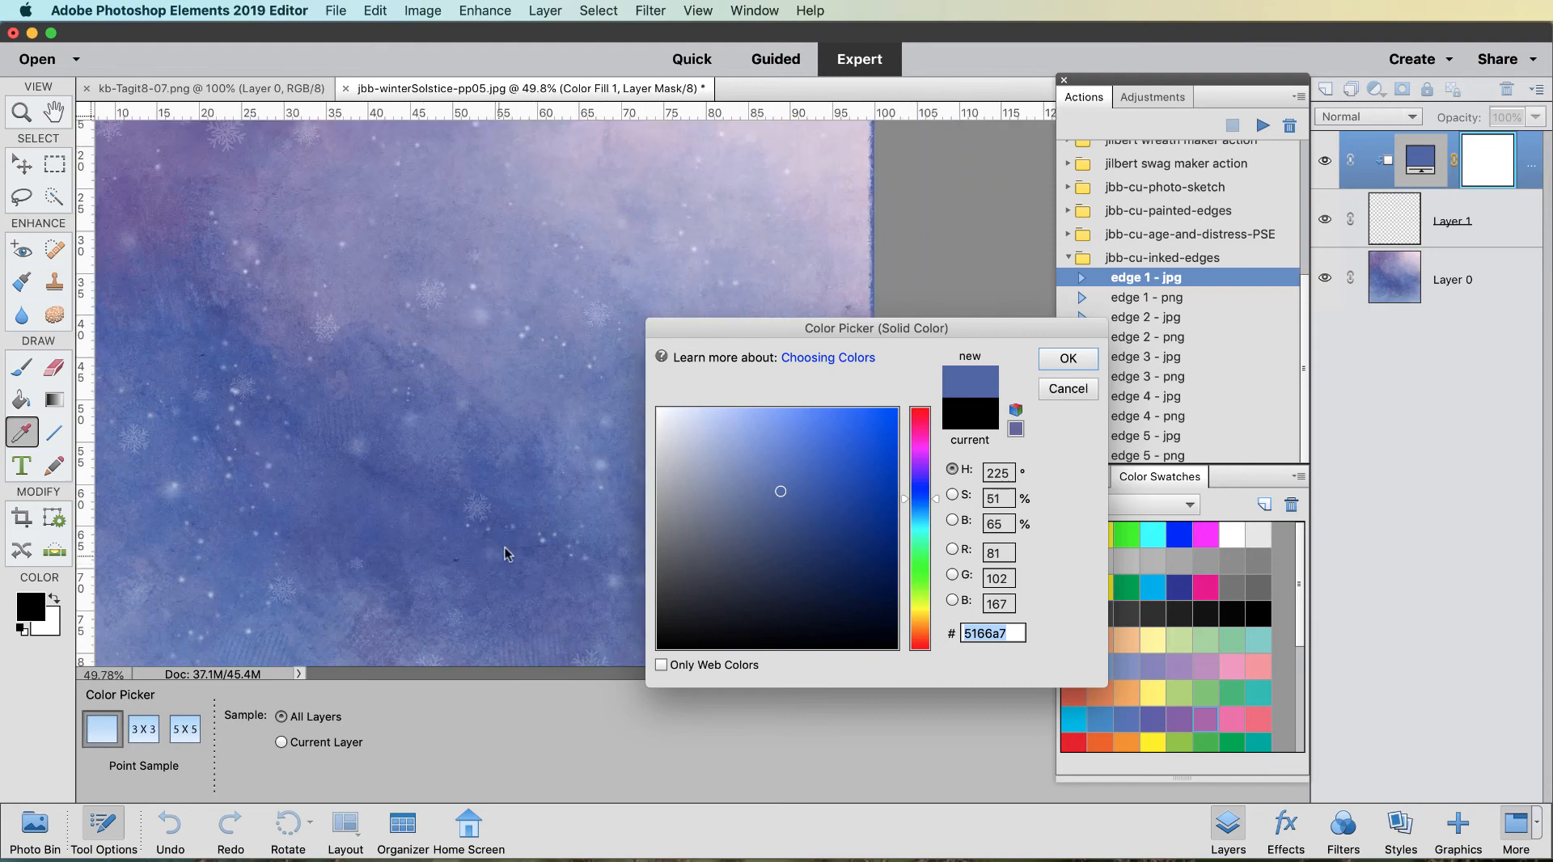
click(511, 492)
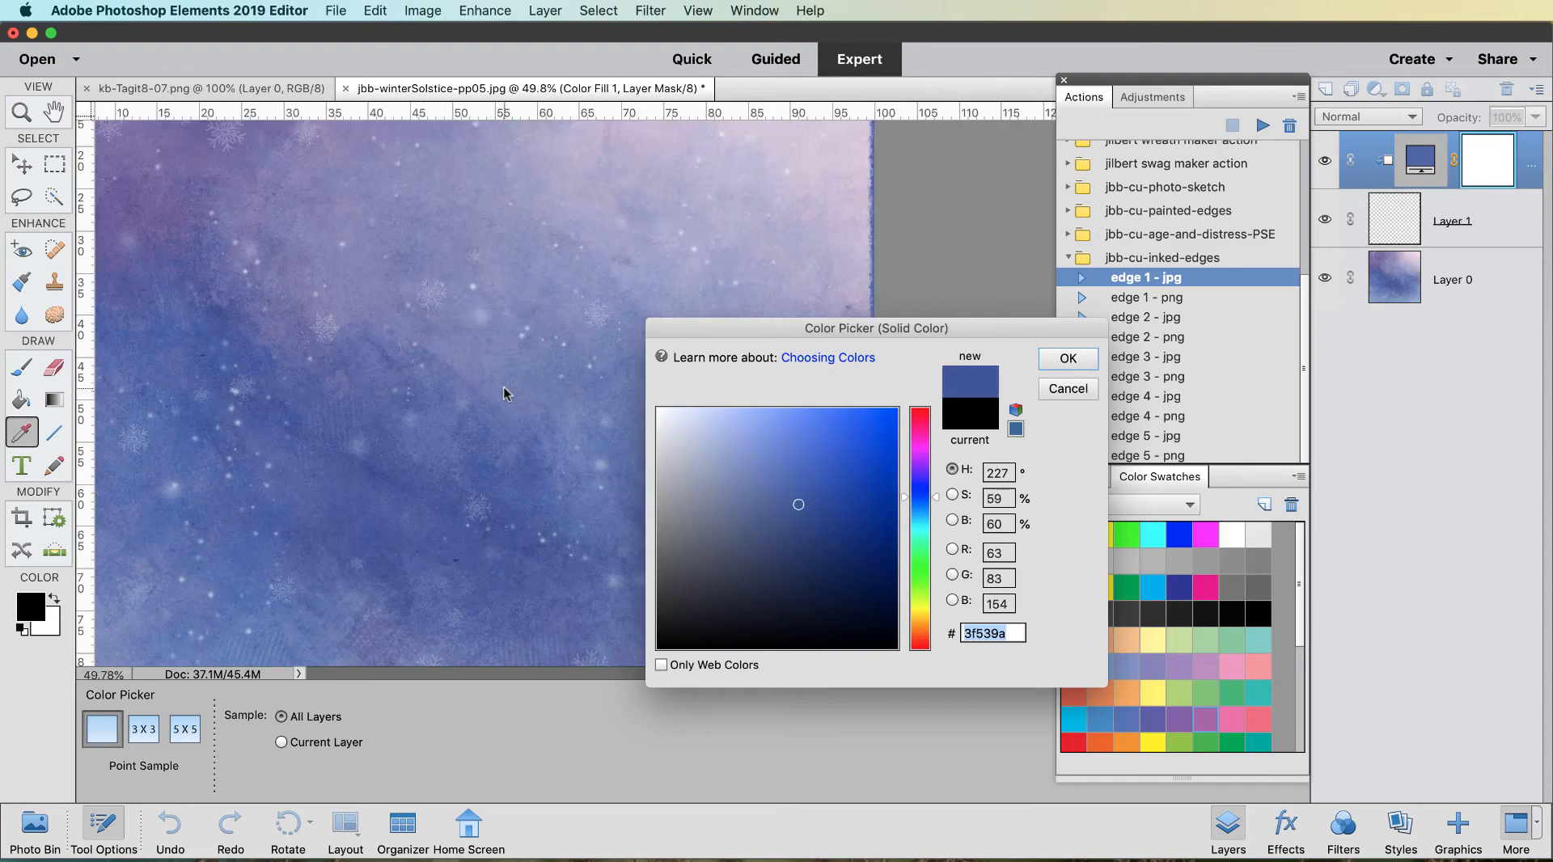
click(431, 474)
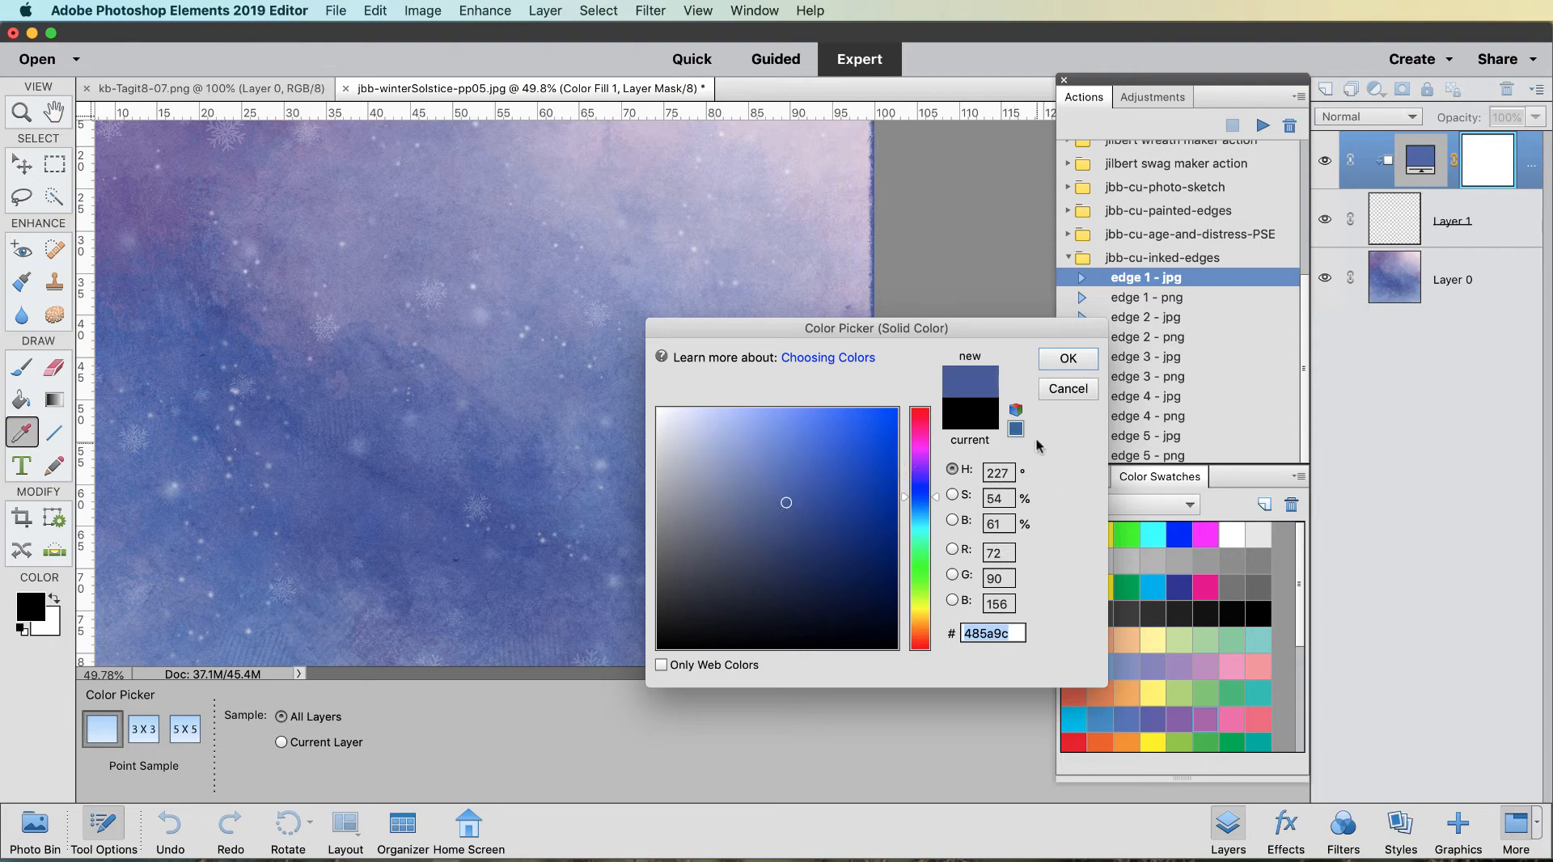
click(1057, 369)
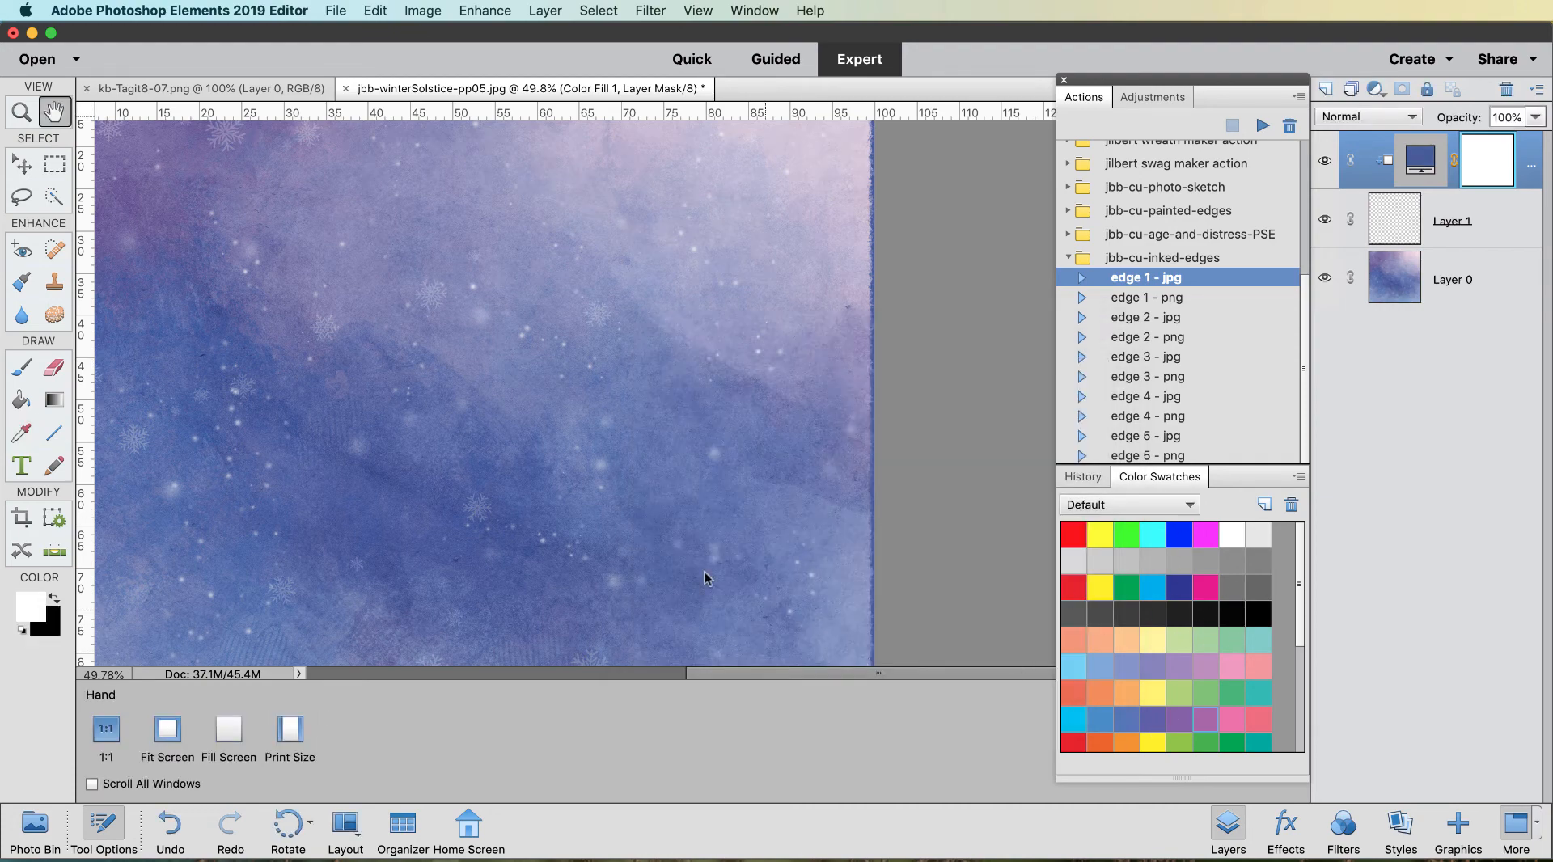
alt+click(619, 378)
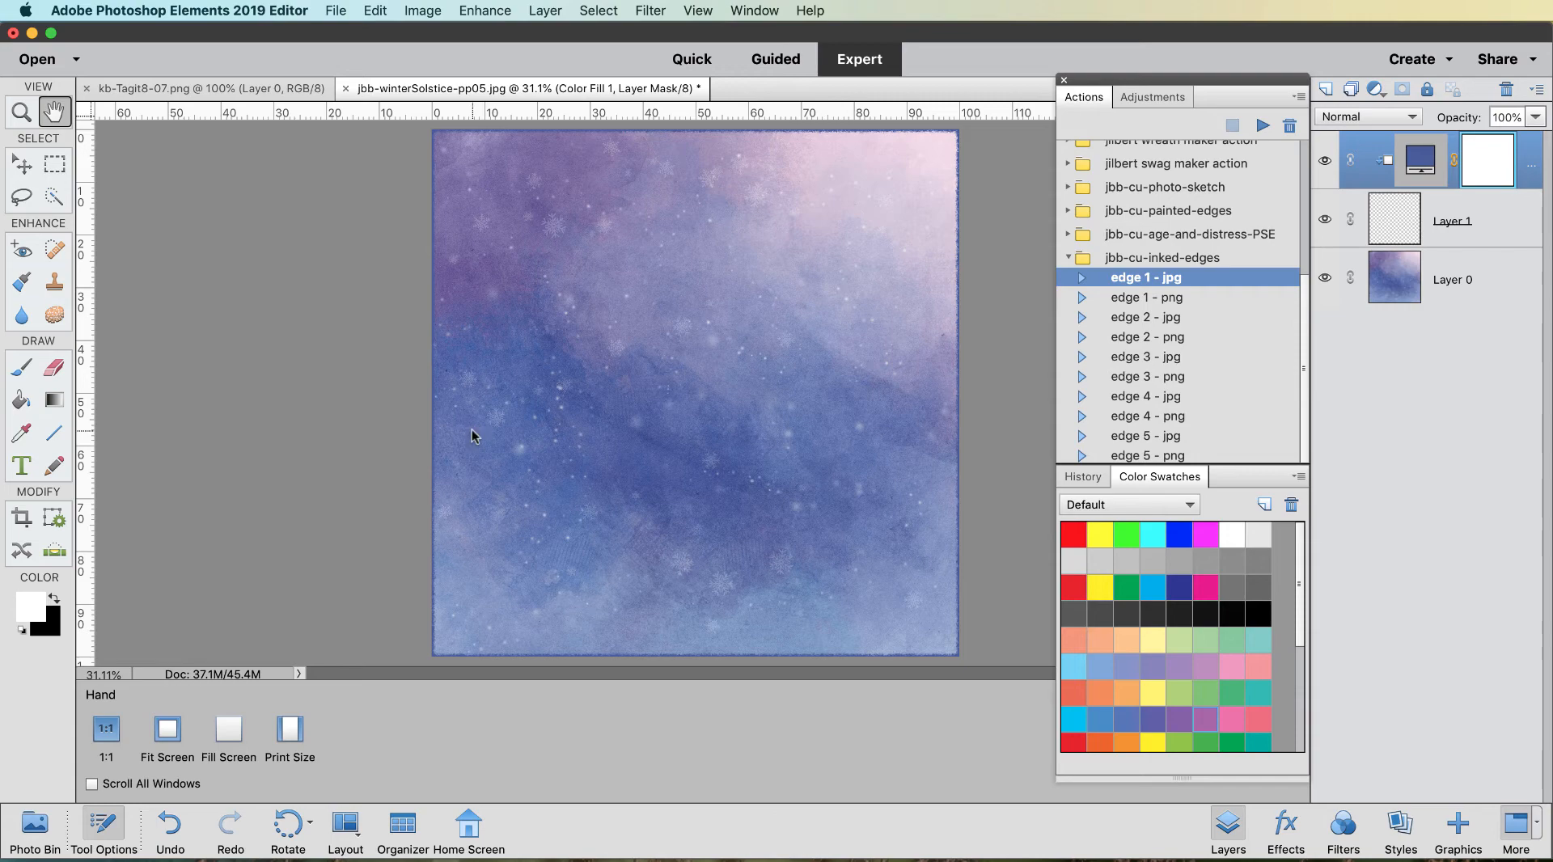
Step: Switch to Photoshop CC and show the whole jbb-winterSolstice-pp05.jpg document
key(super+Tab)
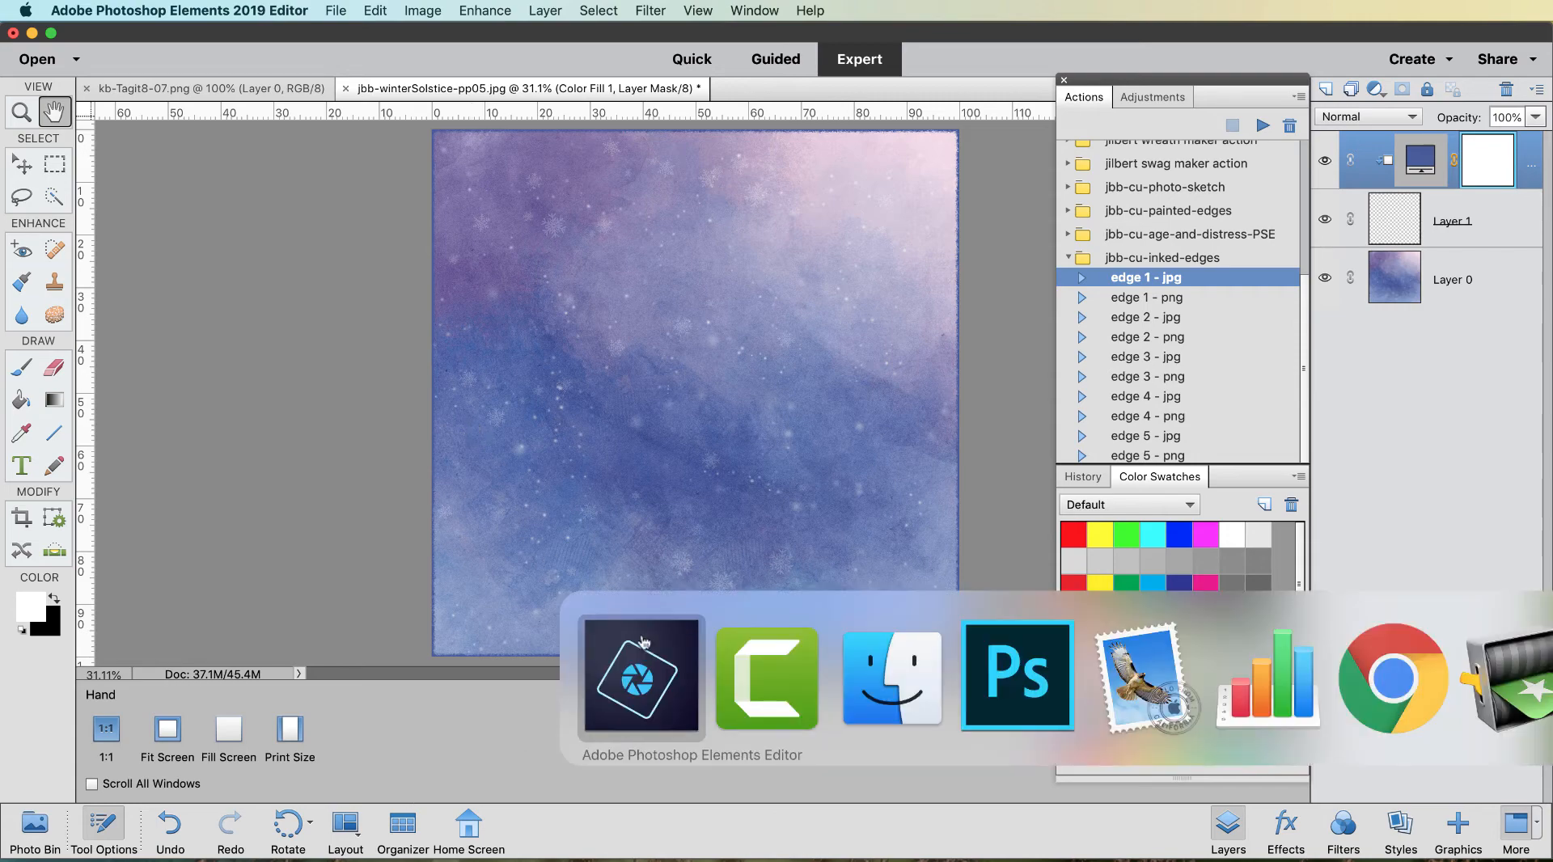
click(1023, 651)
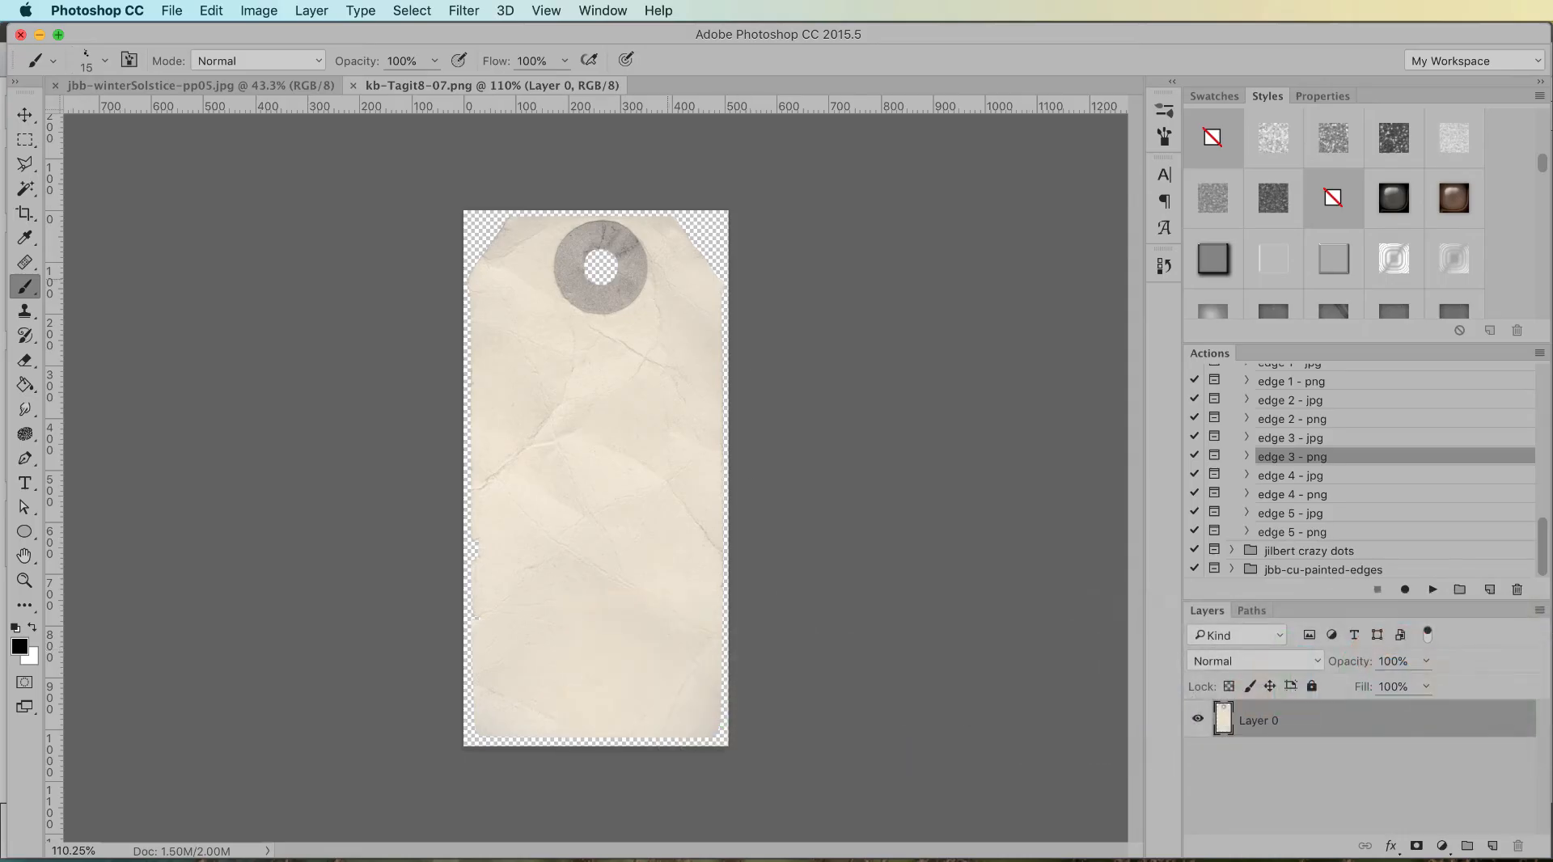
click(200, 86)
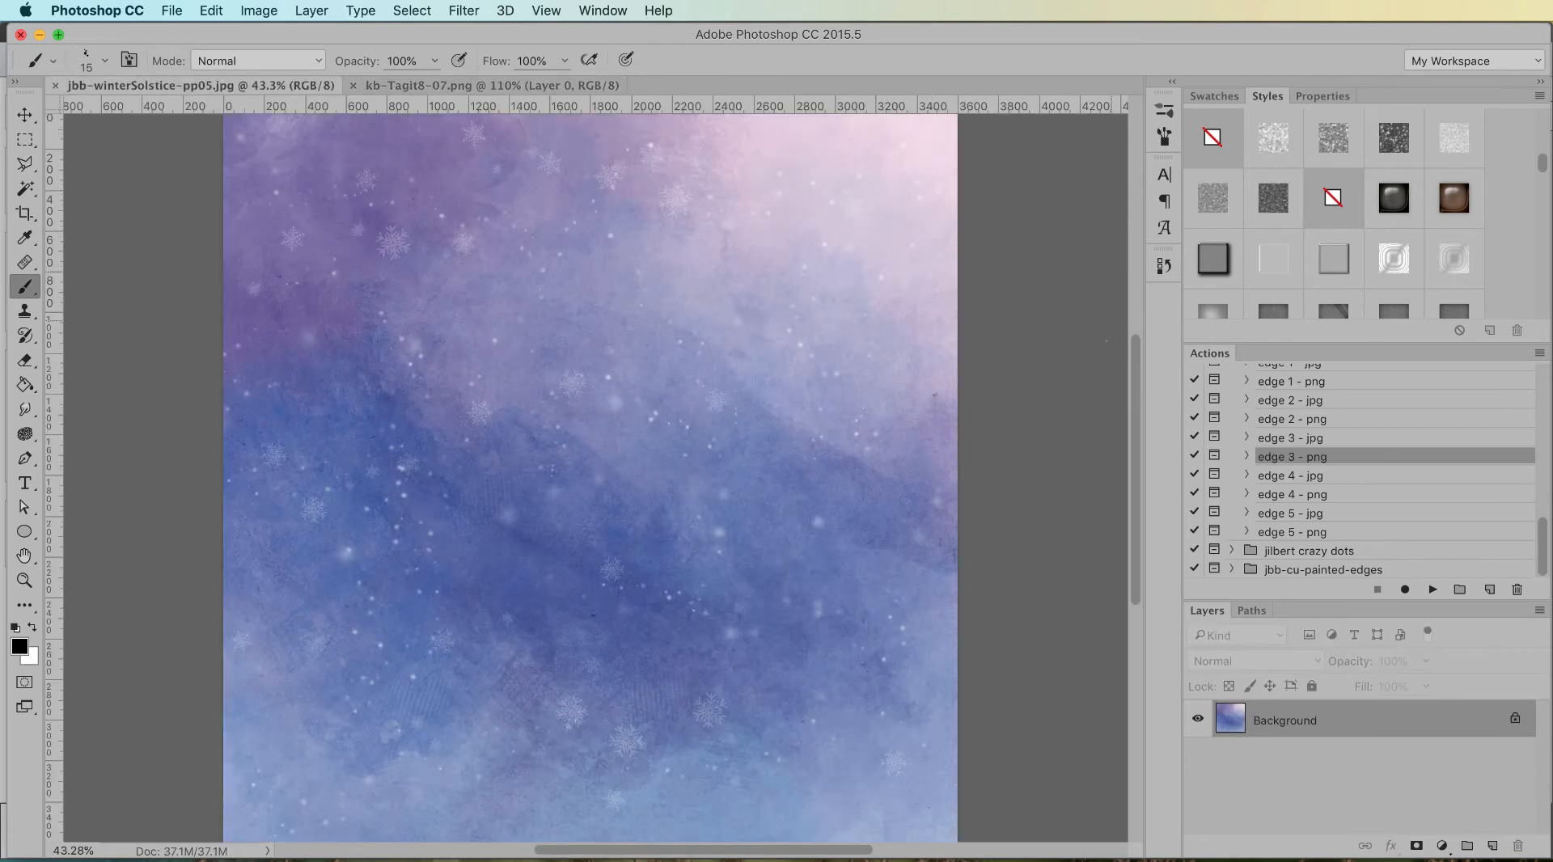
key(super+0)
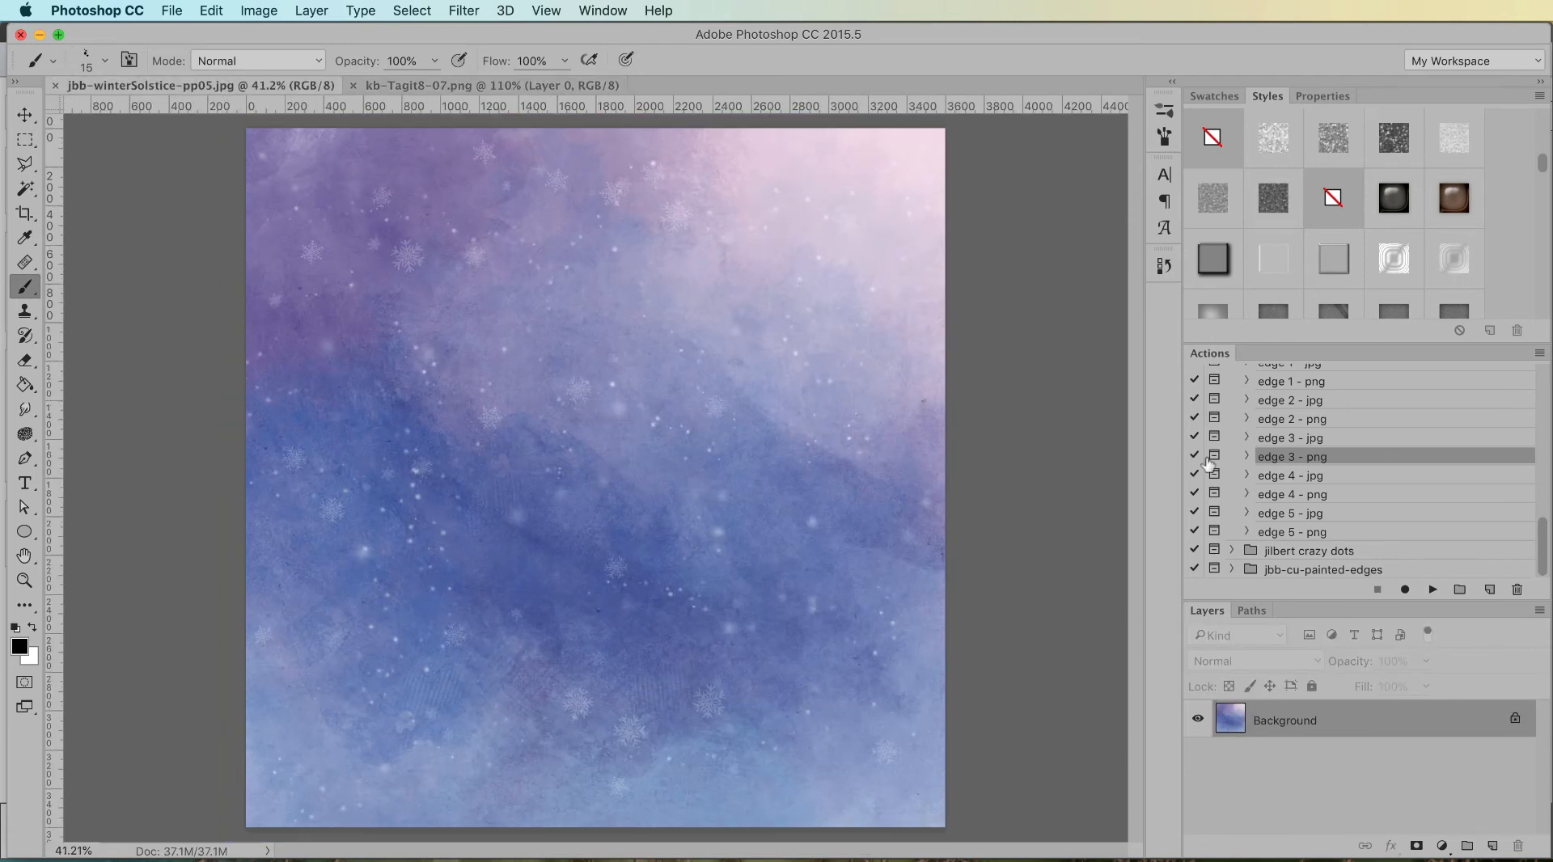
Step: Run the edge 2 - jpg action from the jbb-cu-inked-edges set on the winter paper, accepting the default edge width
scroll(1326, 453, up, 3)
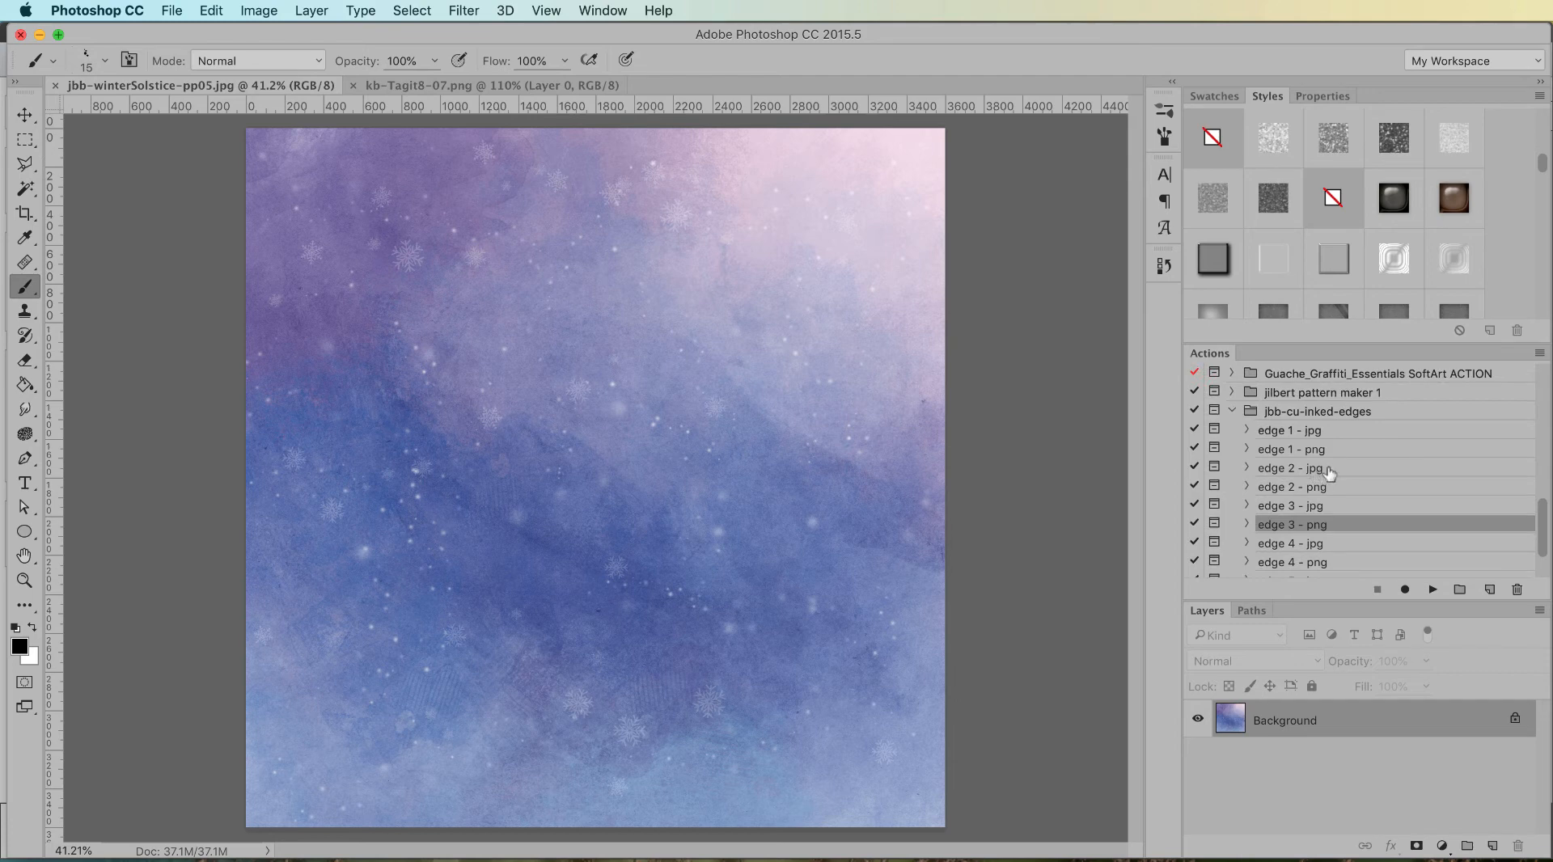
click(1326, 469)
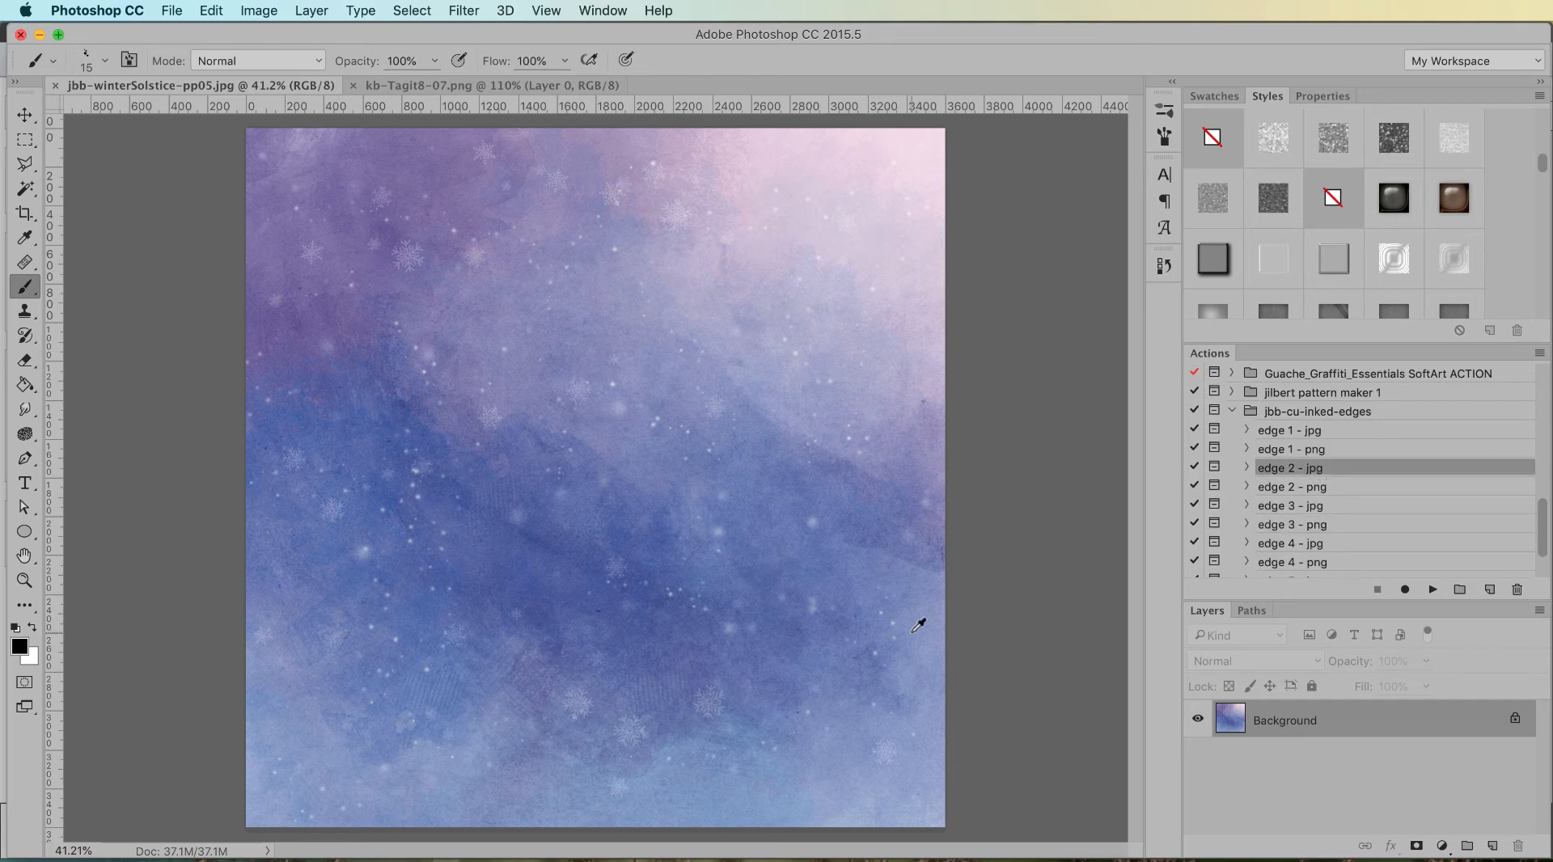
click(1431, 590)
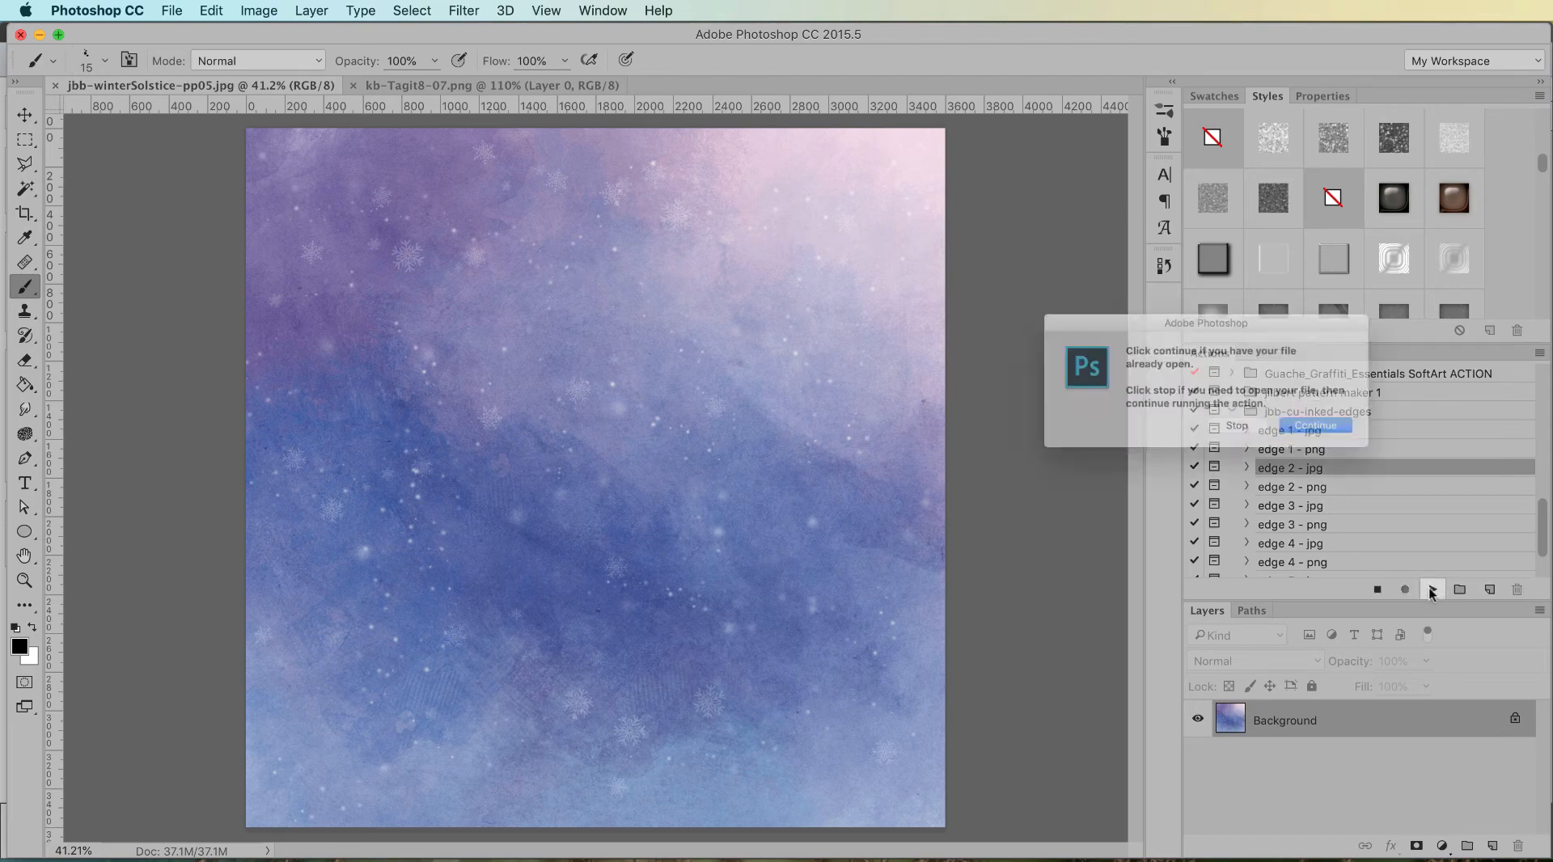
click(1349, 439)
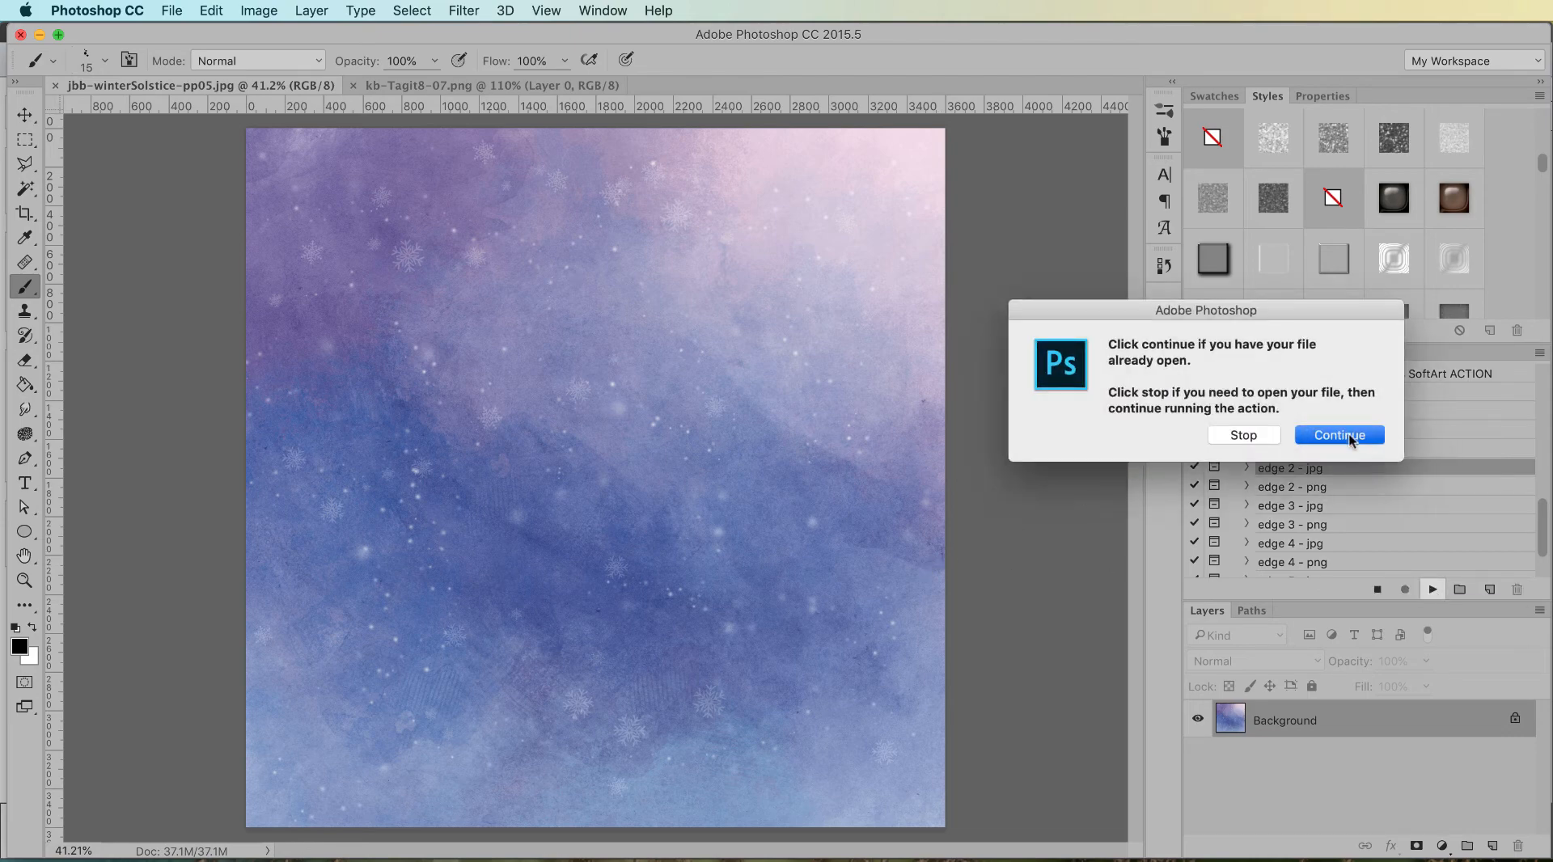
key(Return)
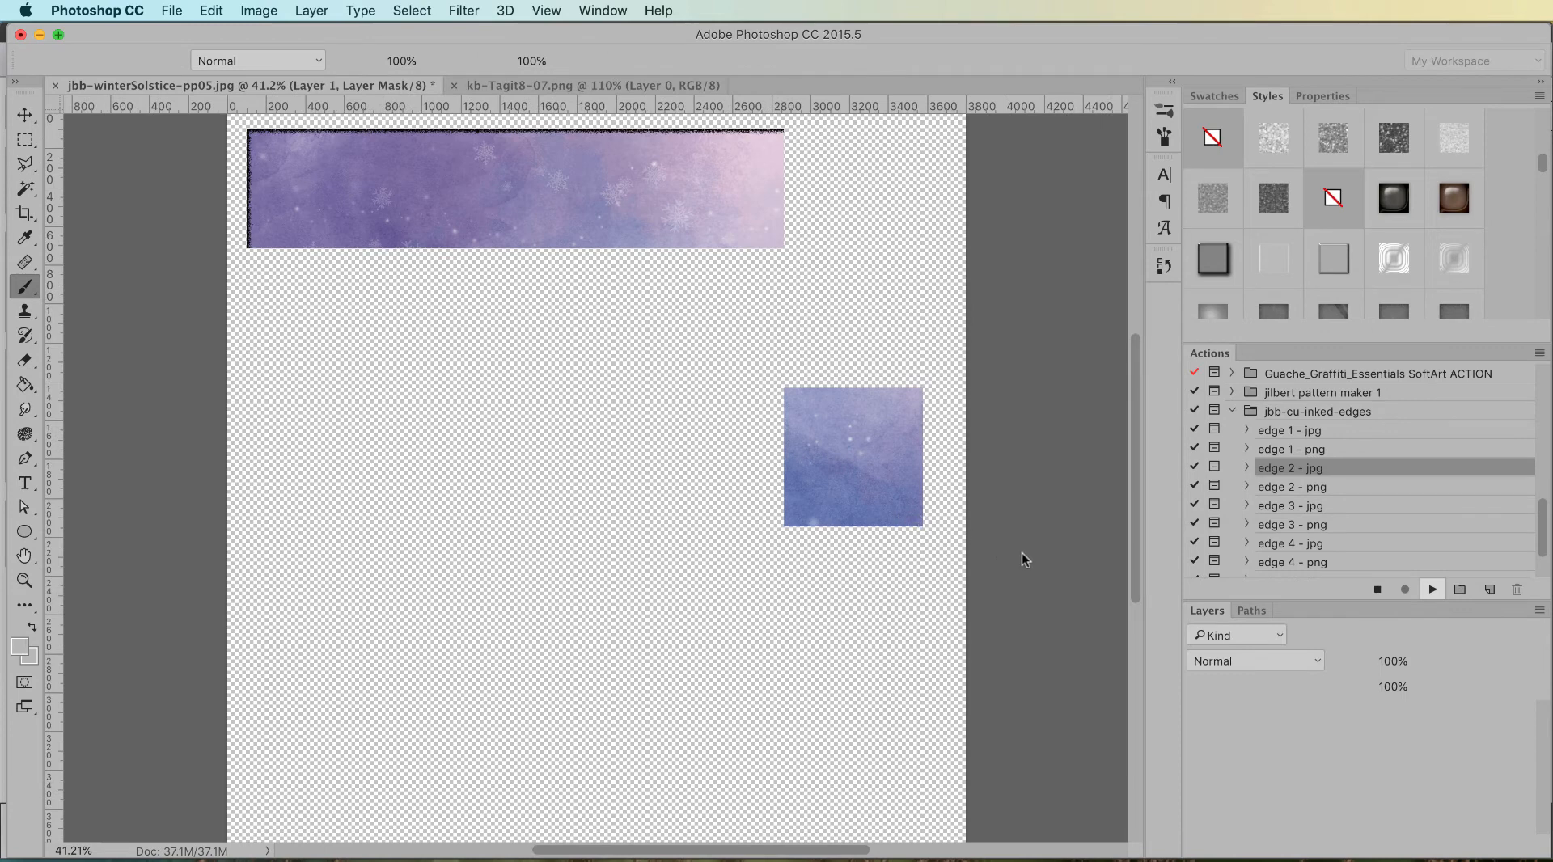
scroll(963, 521, up, 5)
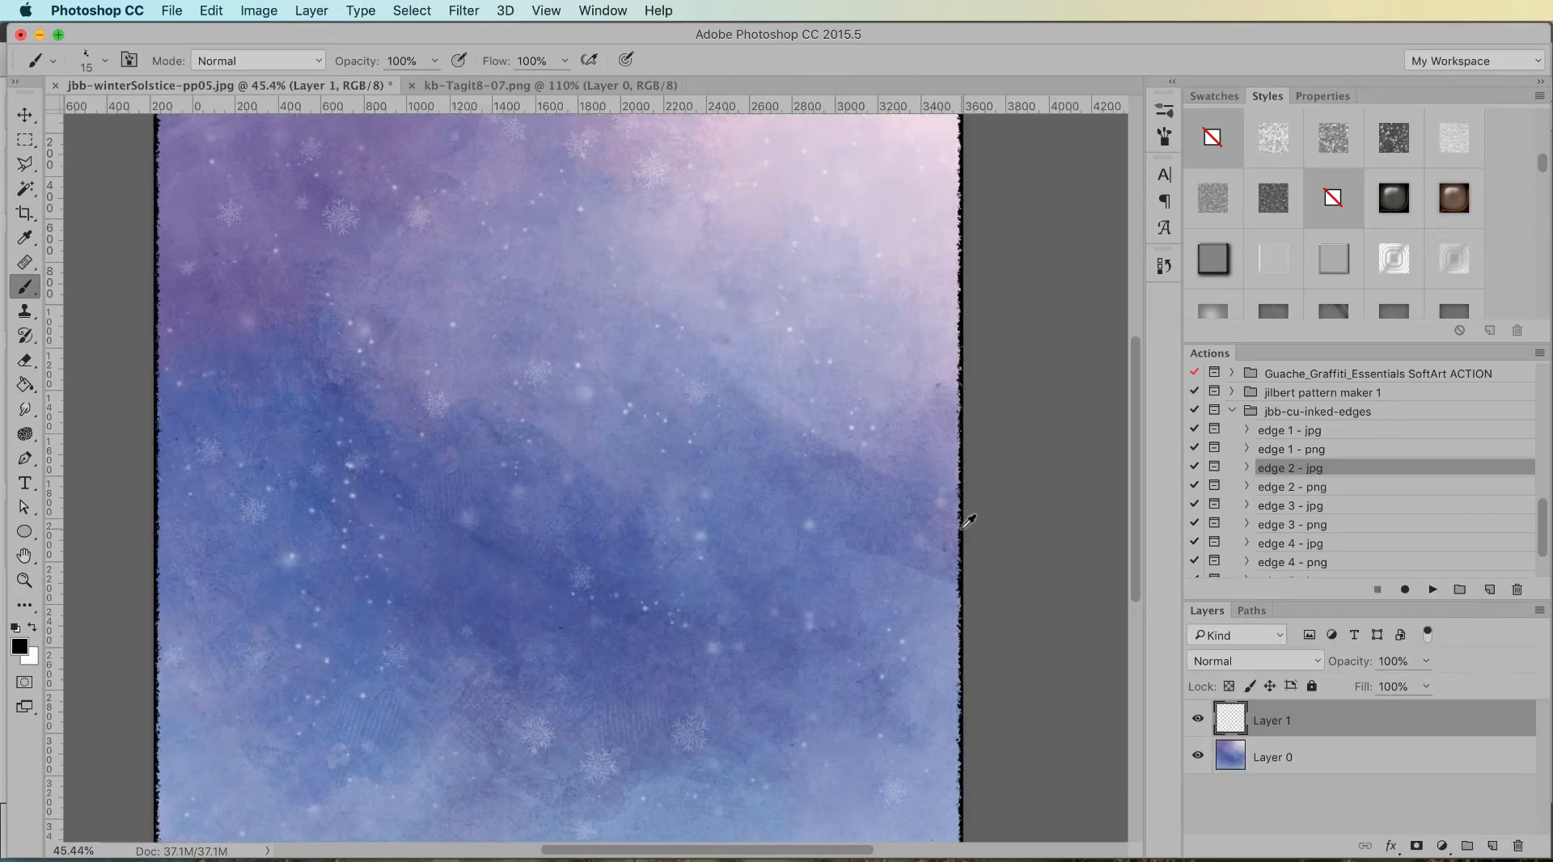
scroll(968, 521, up, 1)
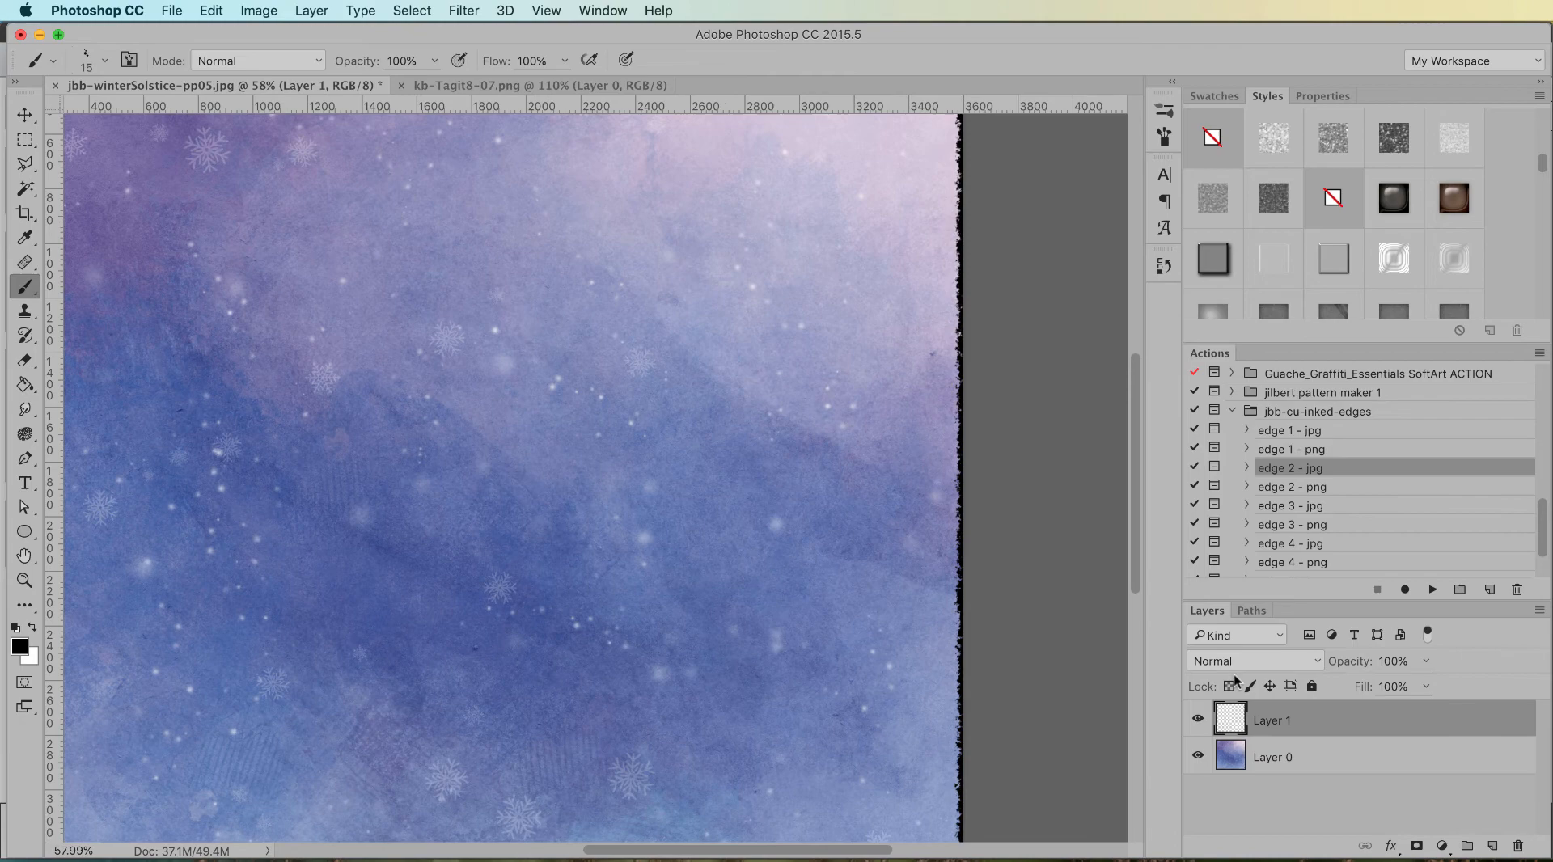
Step: Add a Color Overlay effect to the inked edge layer above the winter paper
double_click(1369, 725)
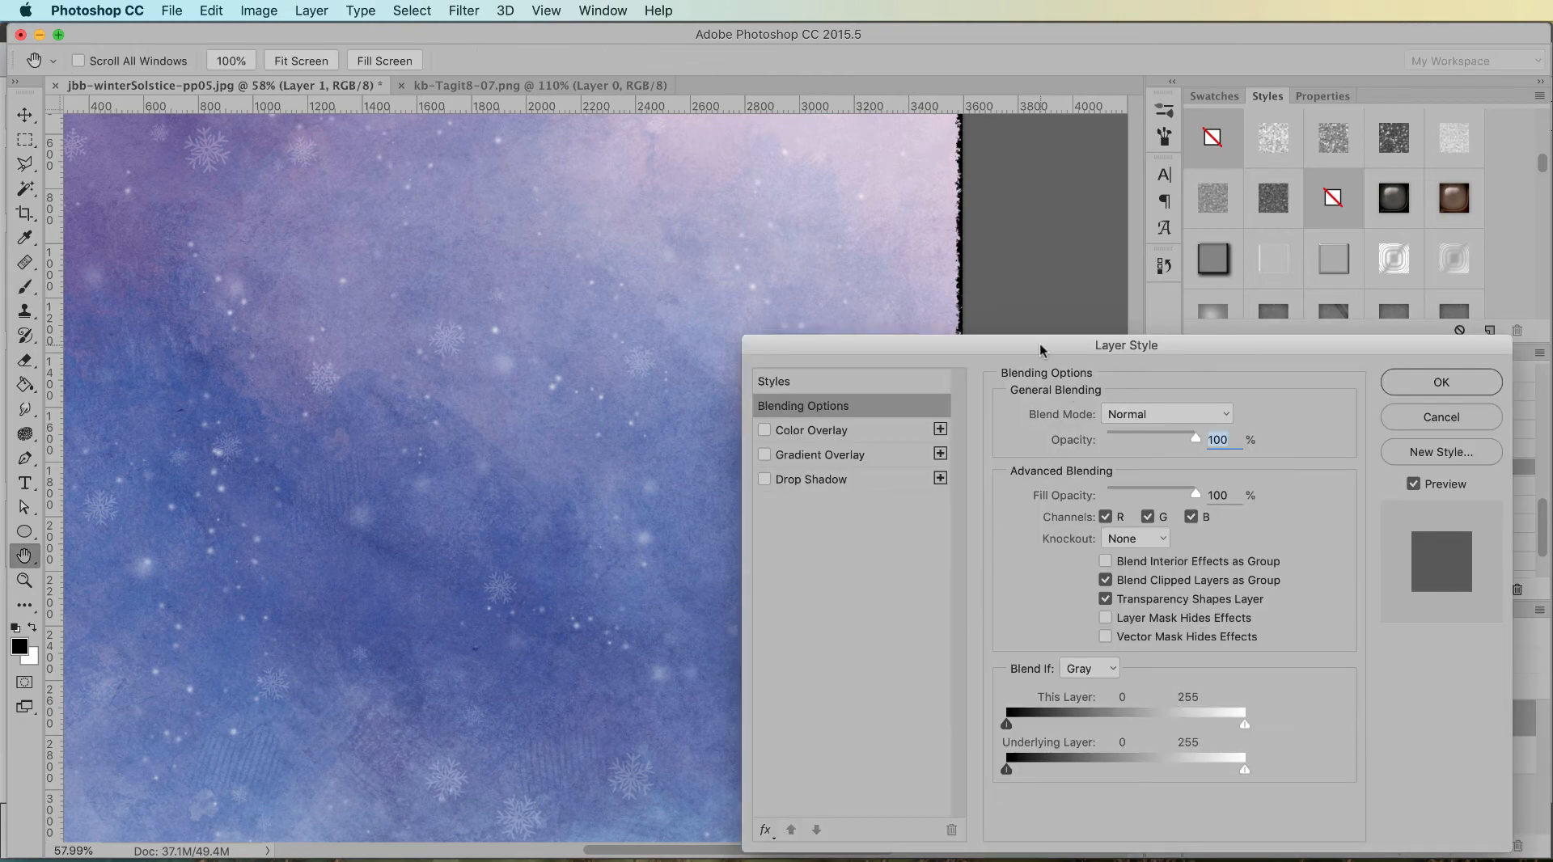
drag(1042, 349, 1024, 322)
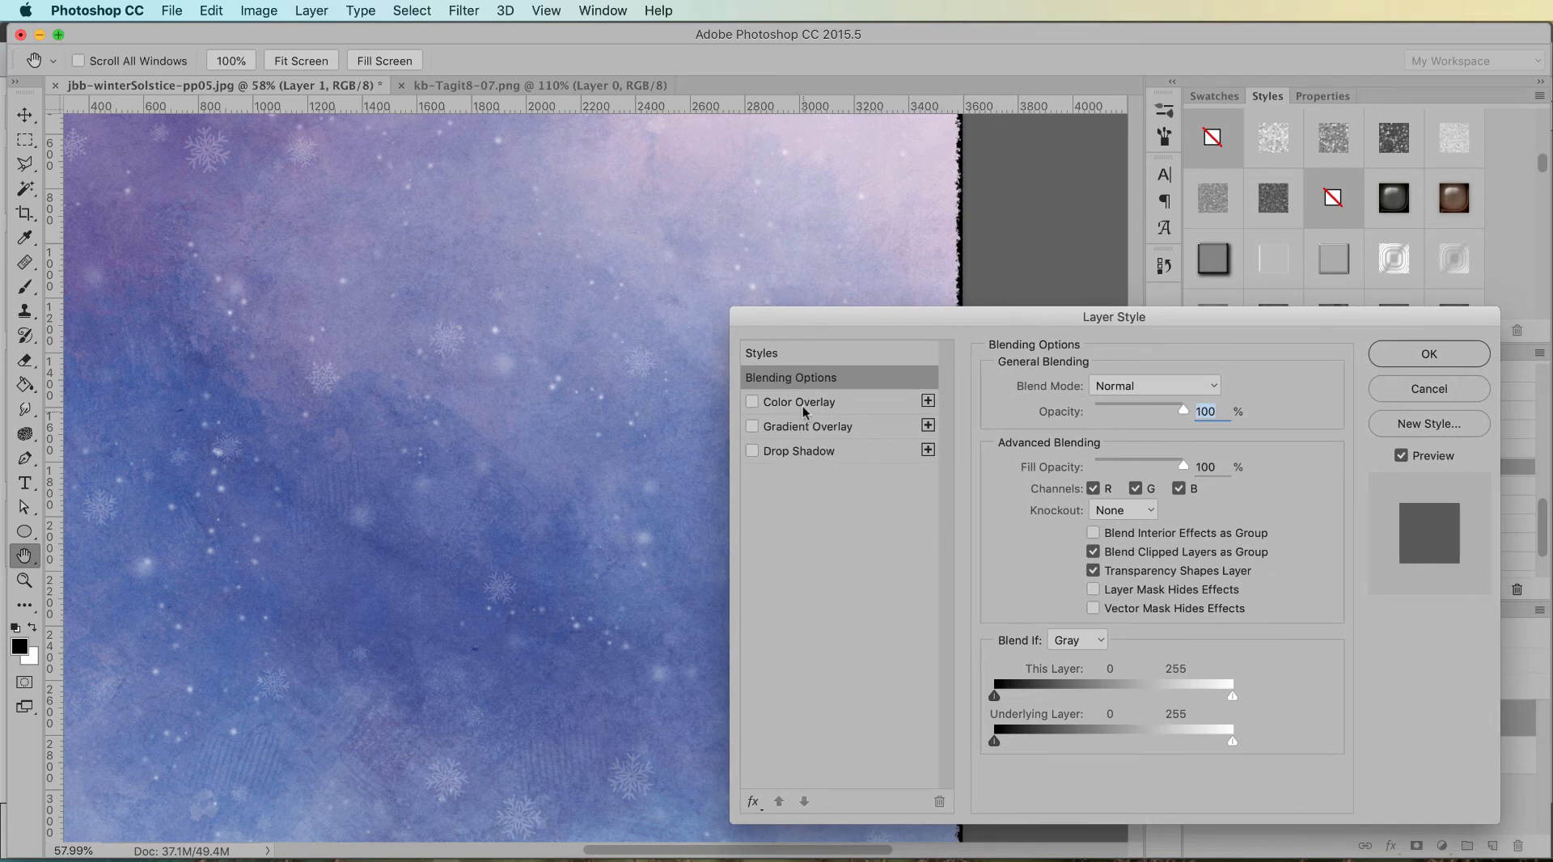
click(854, 401)
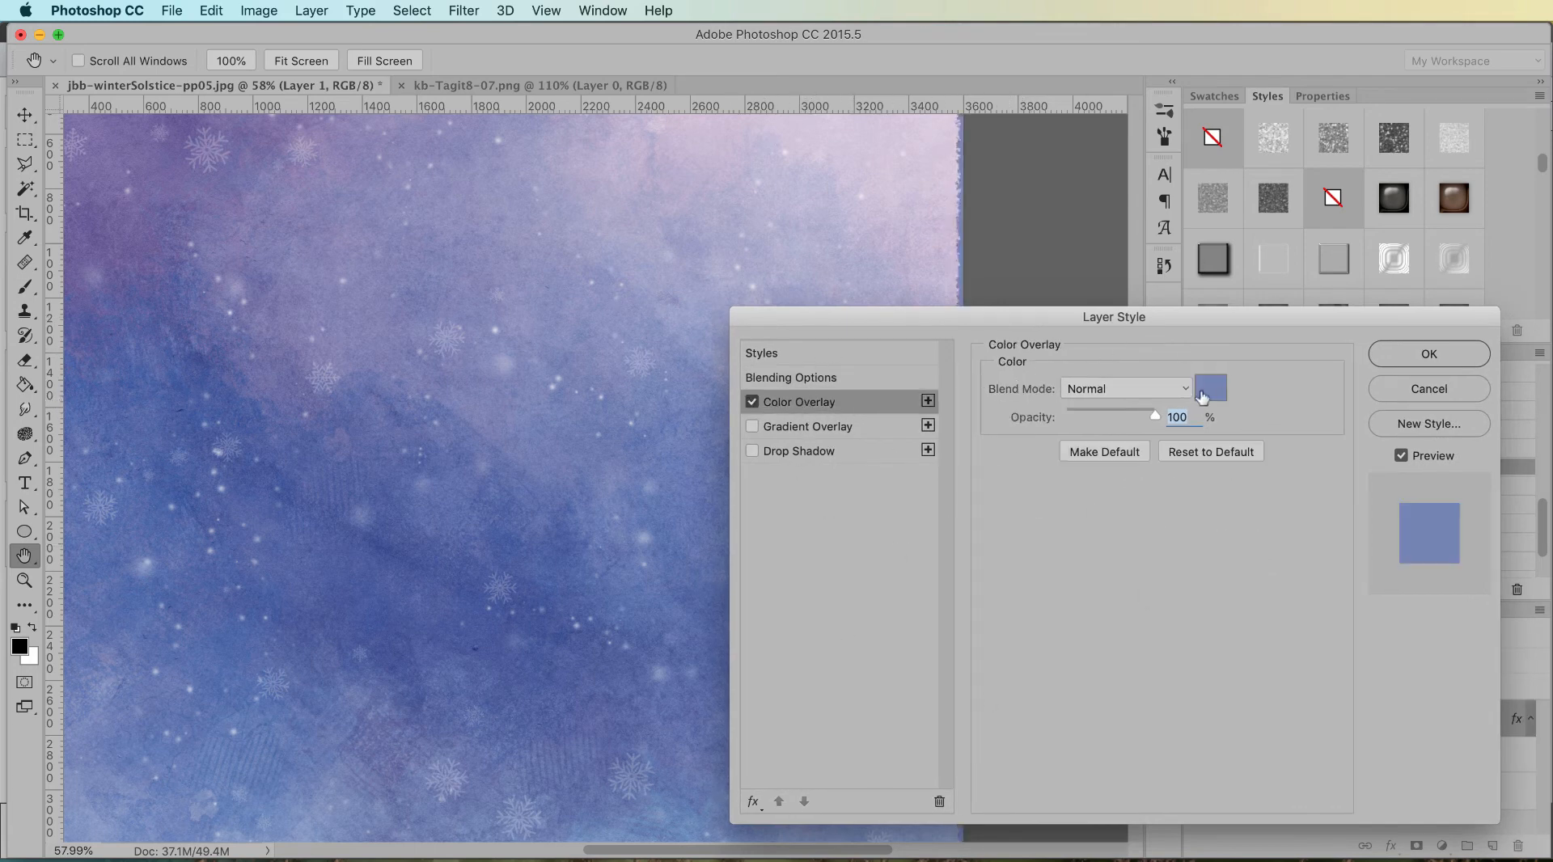
Step: Sample the muted blue #7a80b2 from the paper as the edge's overlay color and apply the layer style
click(1210, 388)
click(449, 537)
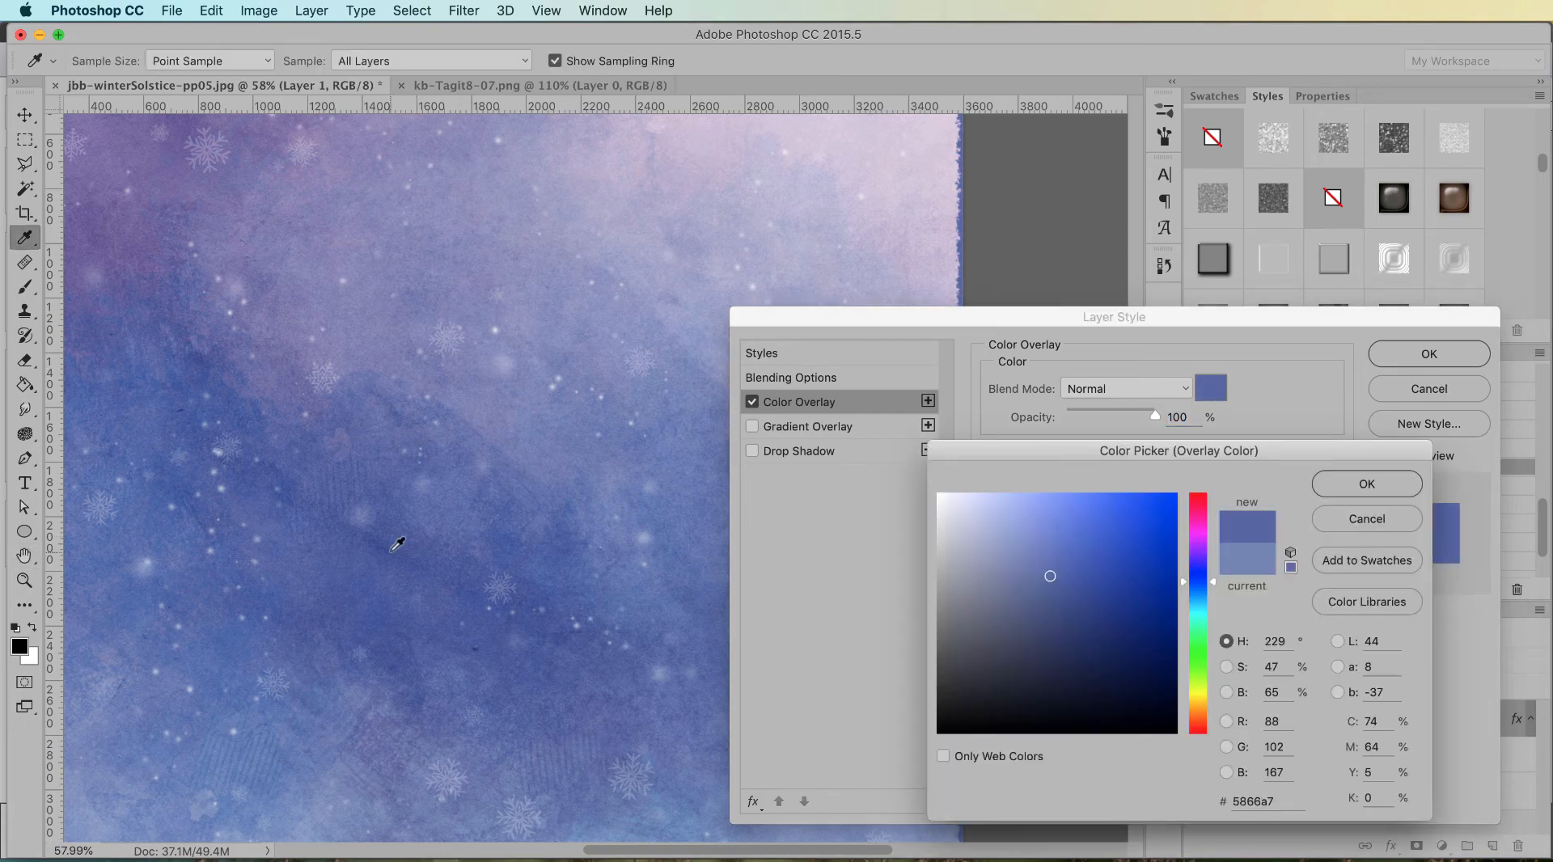
click(458, 502)
scroll(922, 226, up, 2)
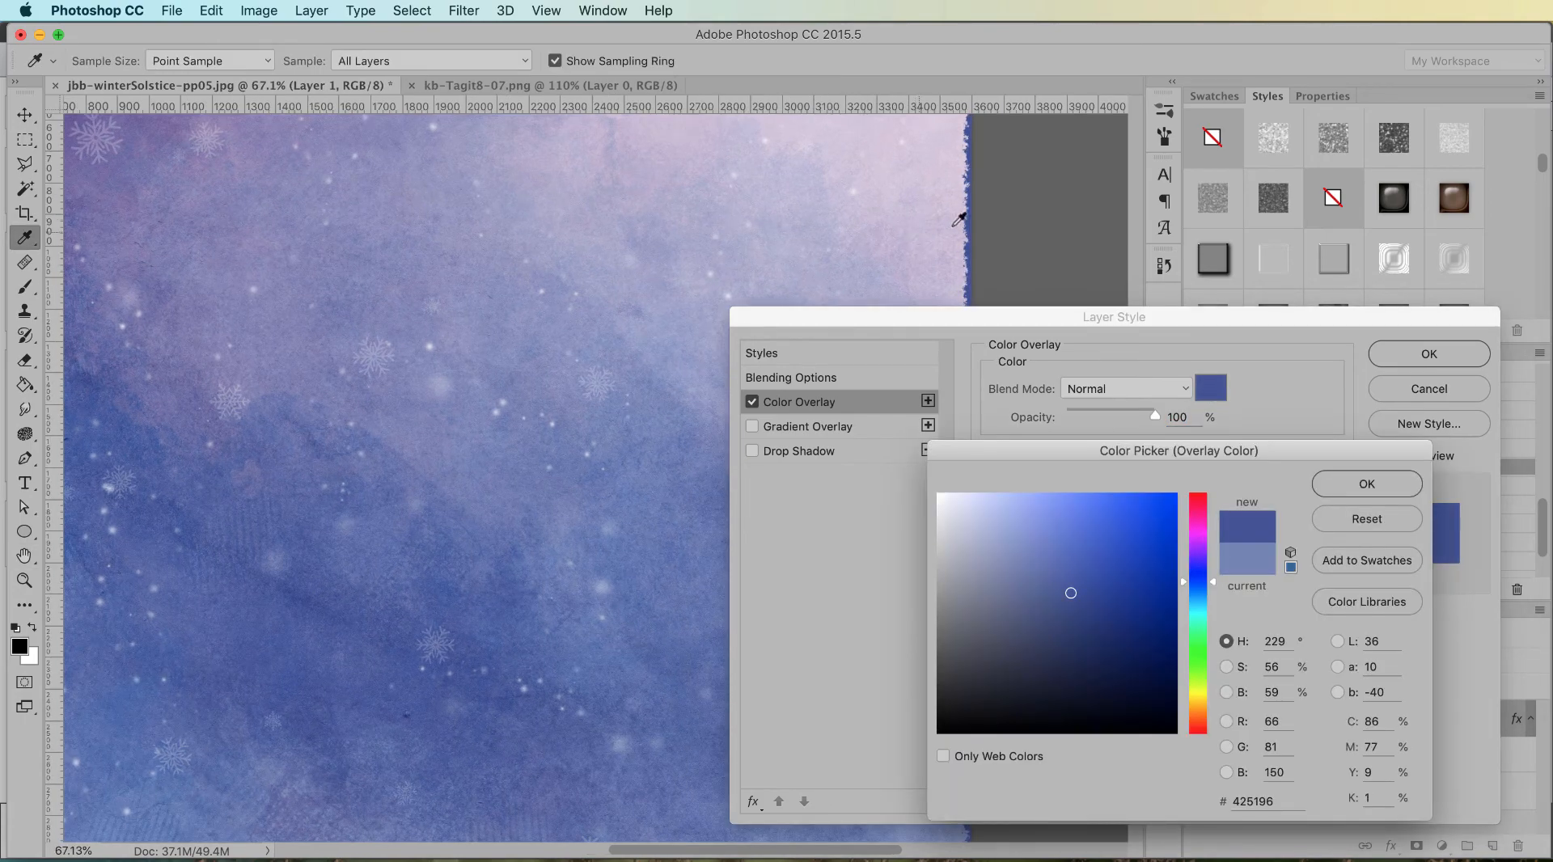
click(503, 461)
scroll(500, 467, down, 1)
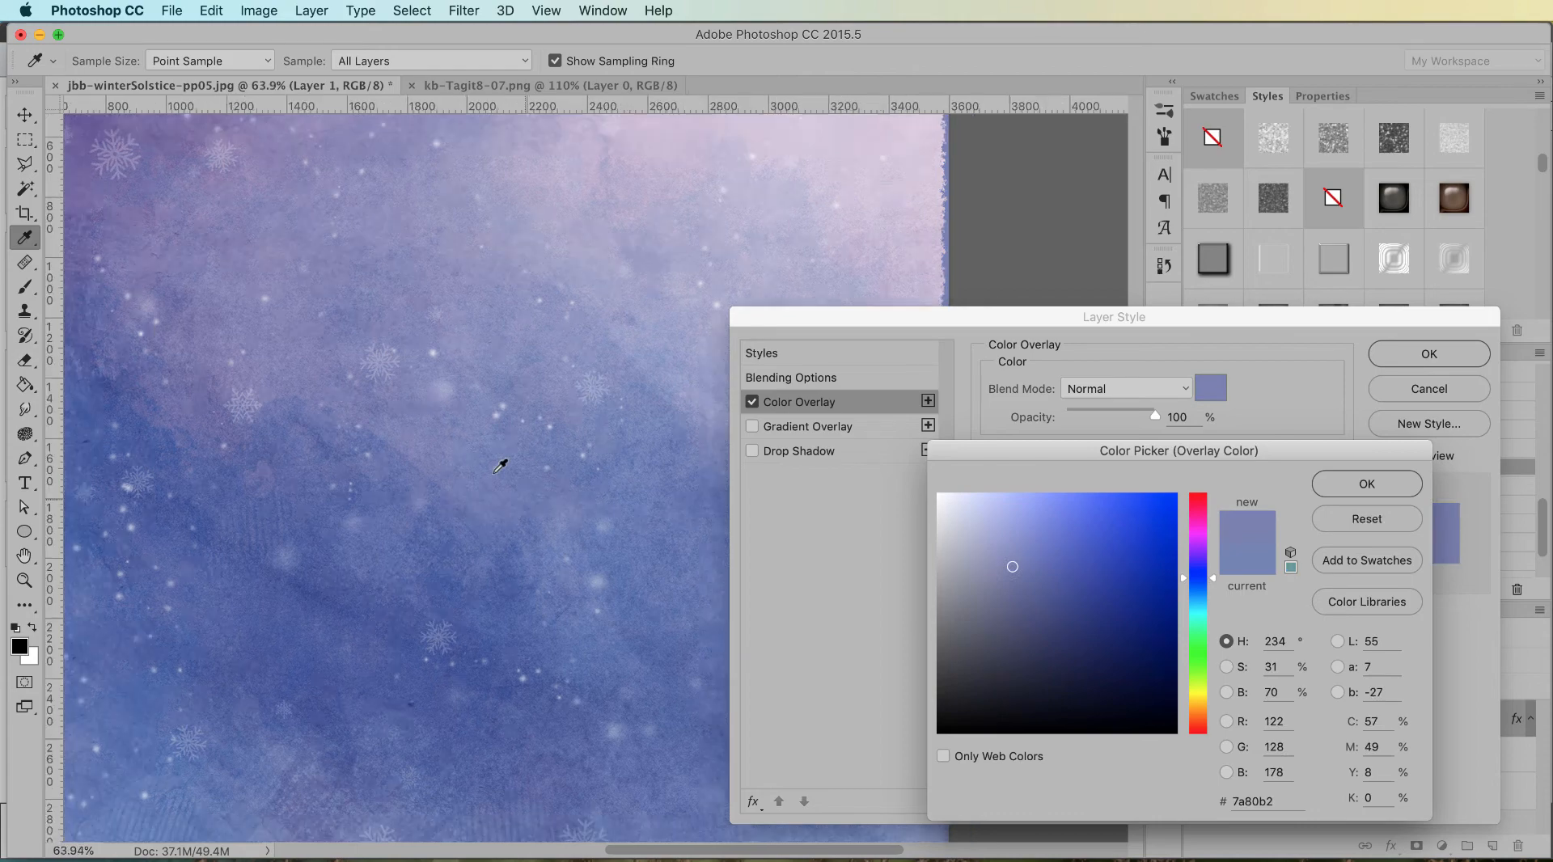
scroll(499, 466, down, 1)
click(1366, 484)
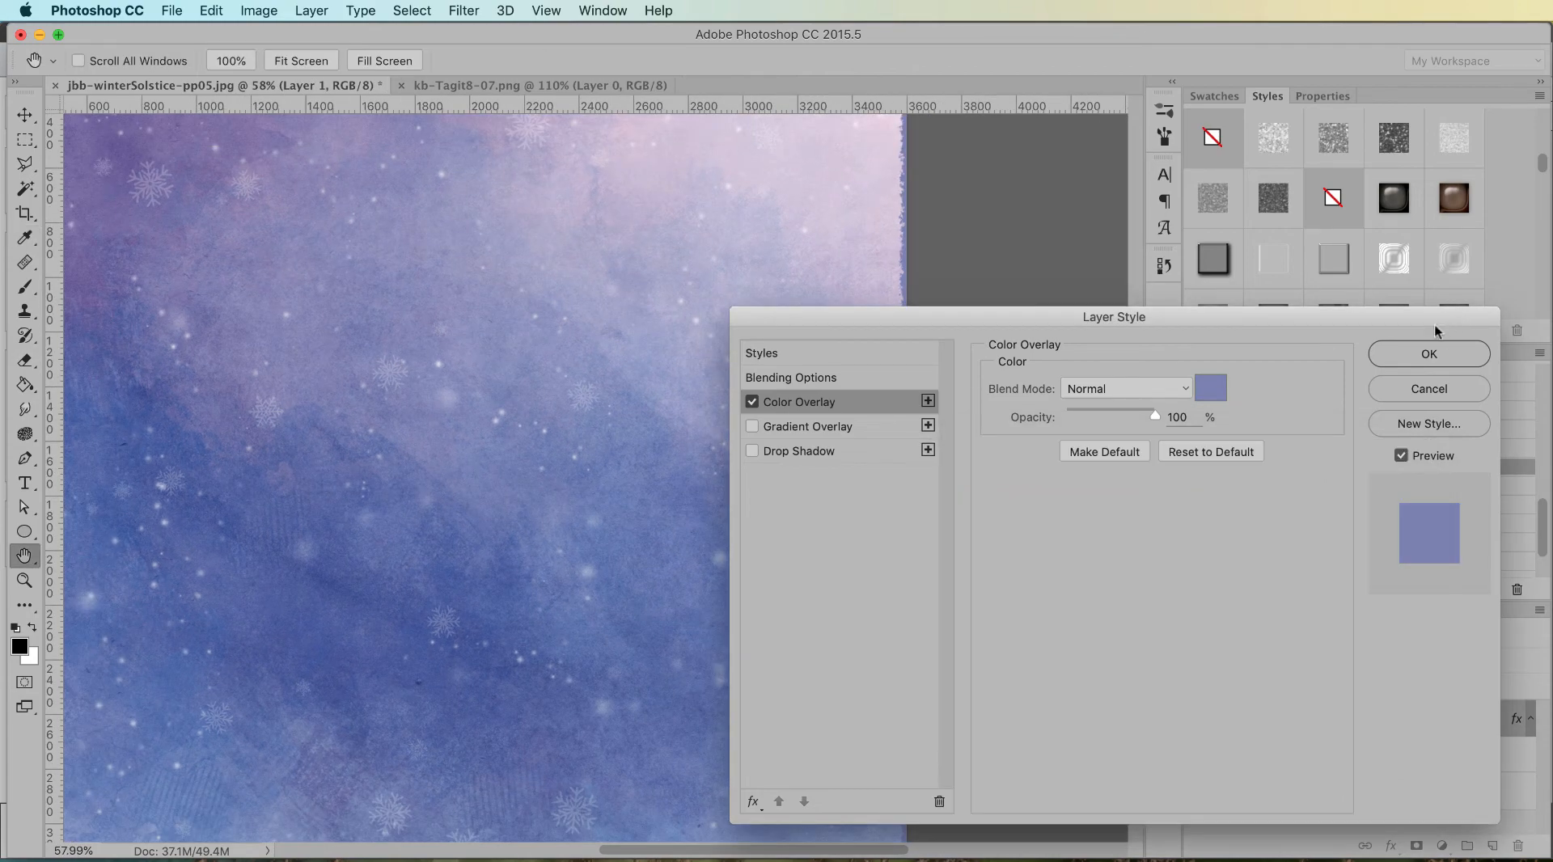
click(1426, 354)
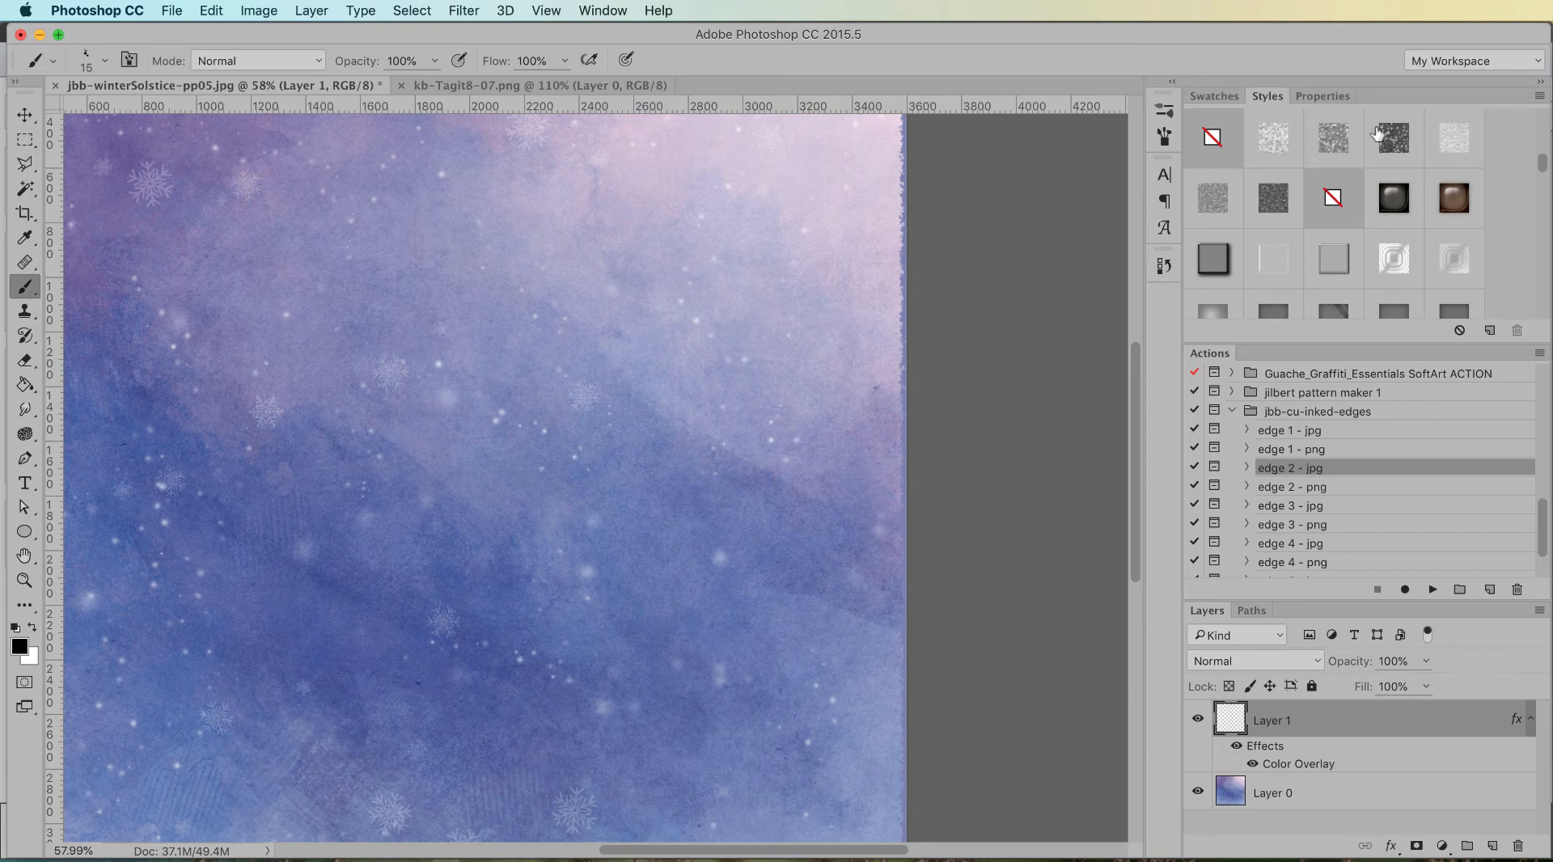
Step: Apply the gray glitter pattern style to the inked edge layer
click(1213, 202)
scroll(882, 394, up, 2)
scroll(881, 395, down, 2)
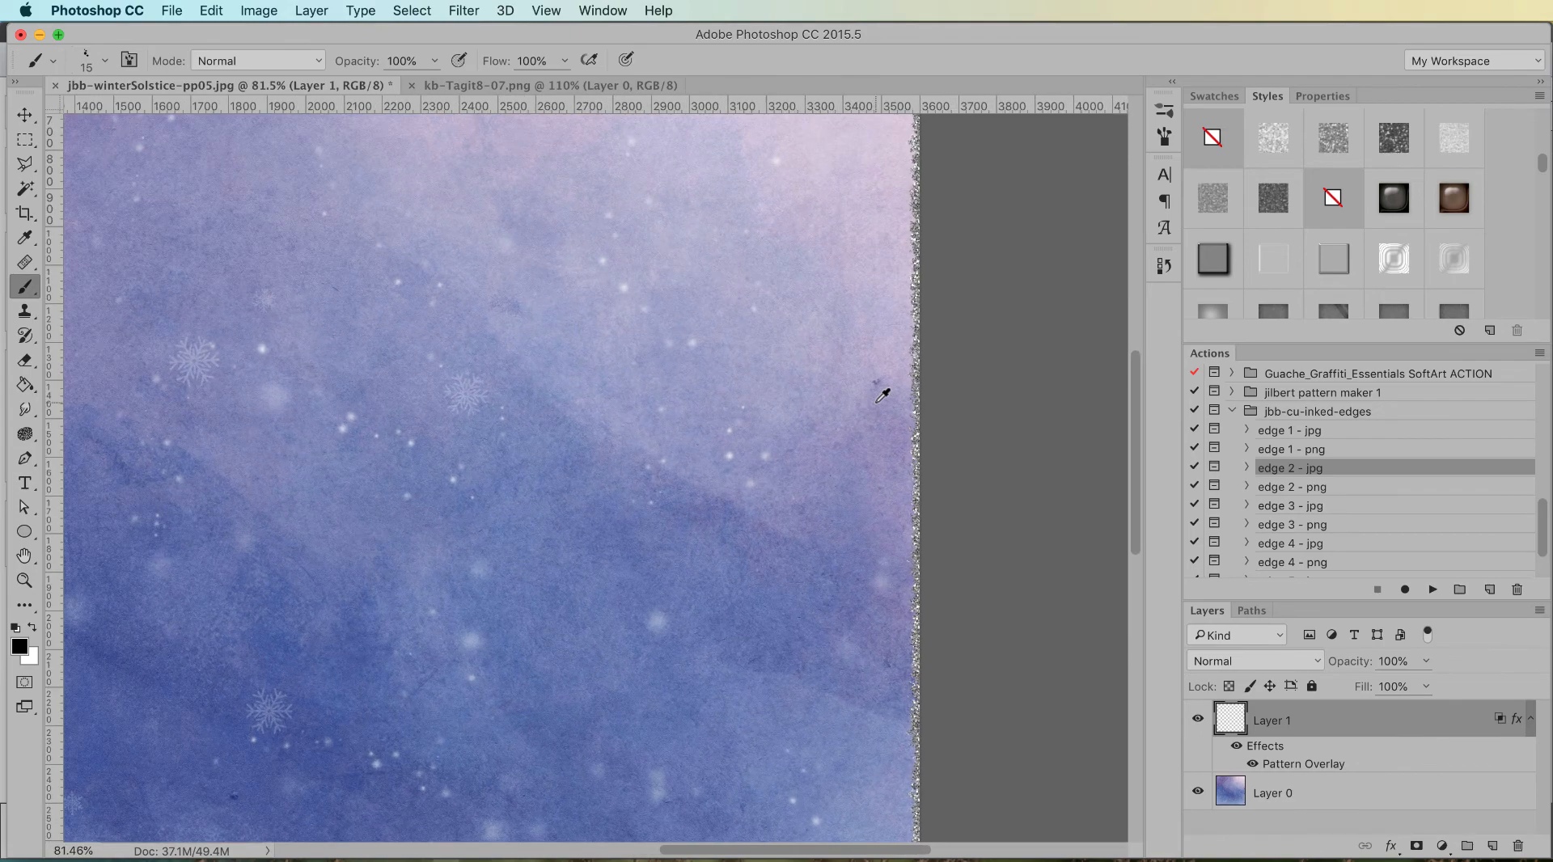
Step: Add a Color Overlay over the glitter edge's Pattern Overlay and set its blend mode to Color
double_click(1416, 730)
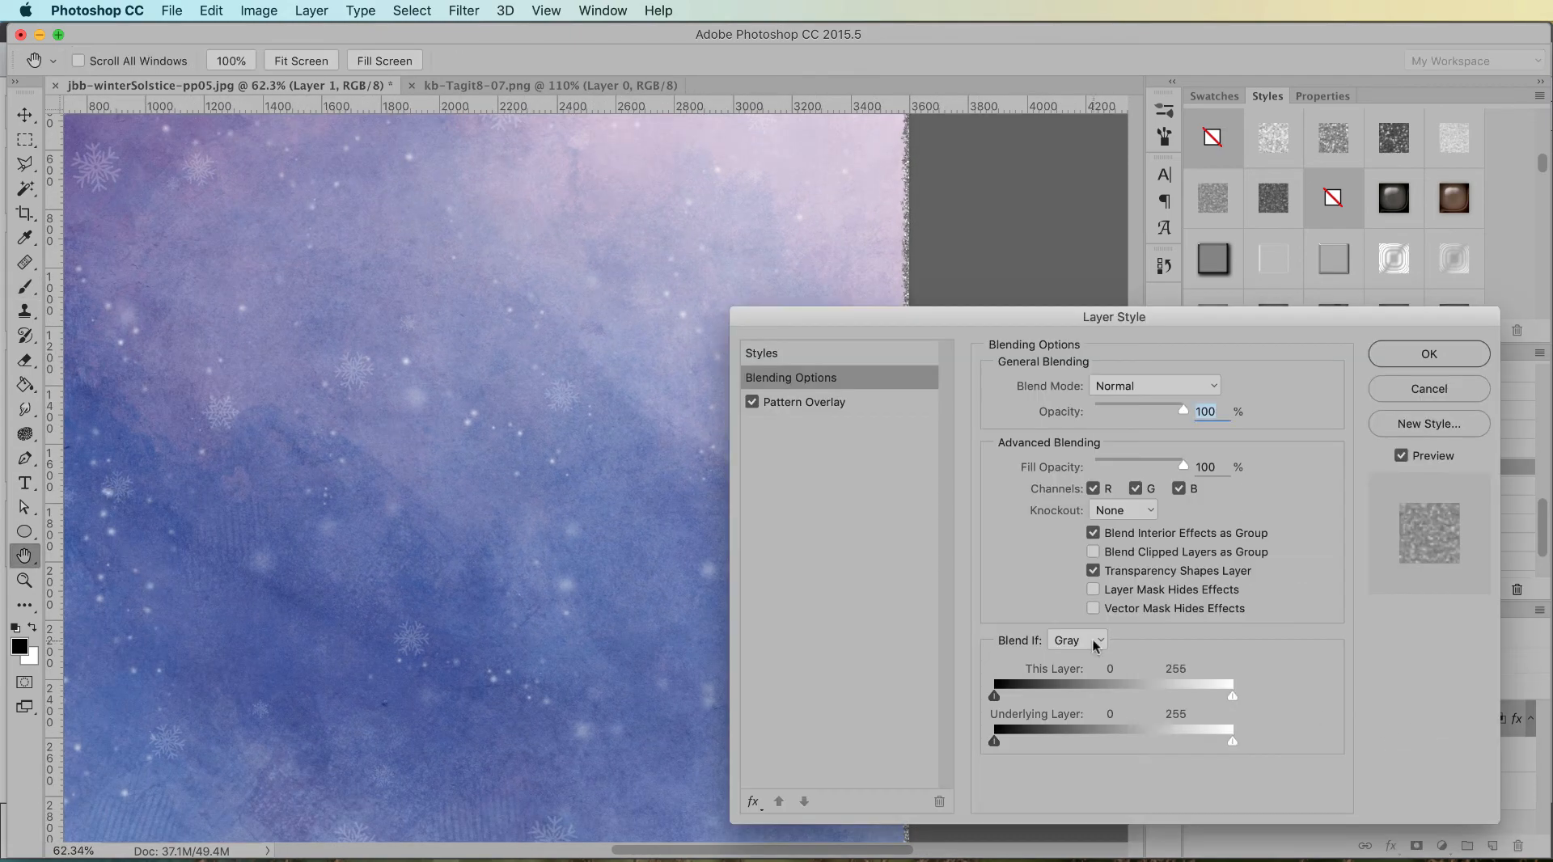
click(752, 801)
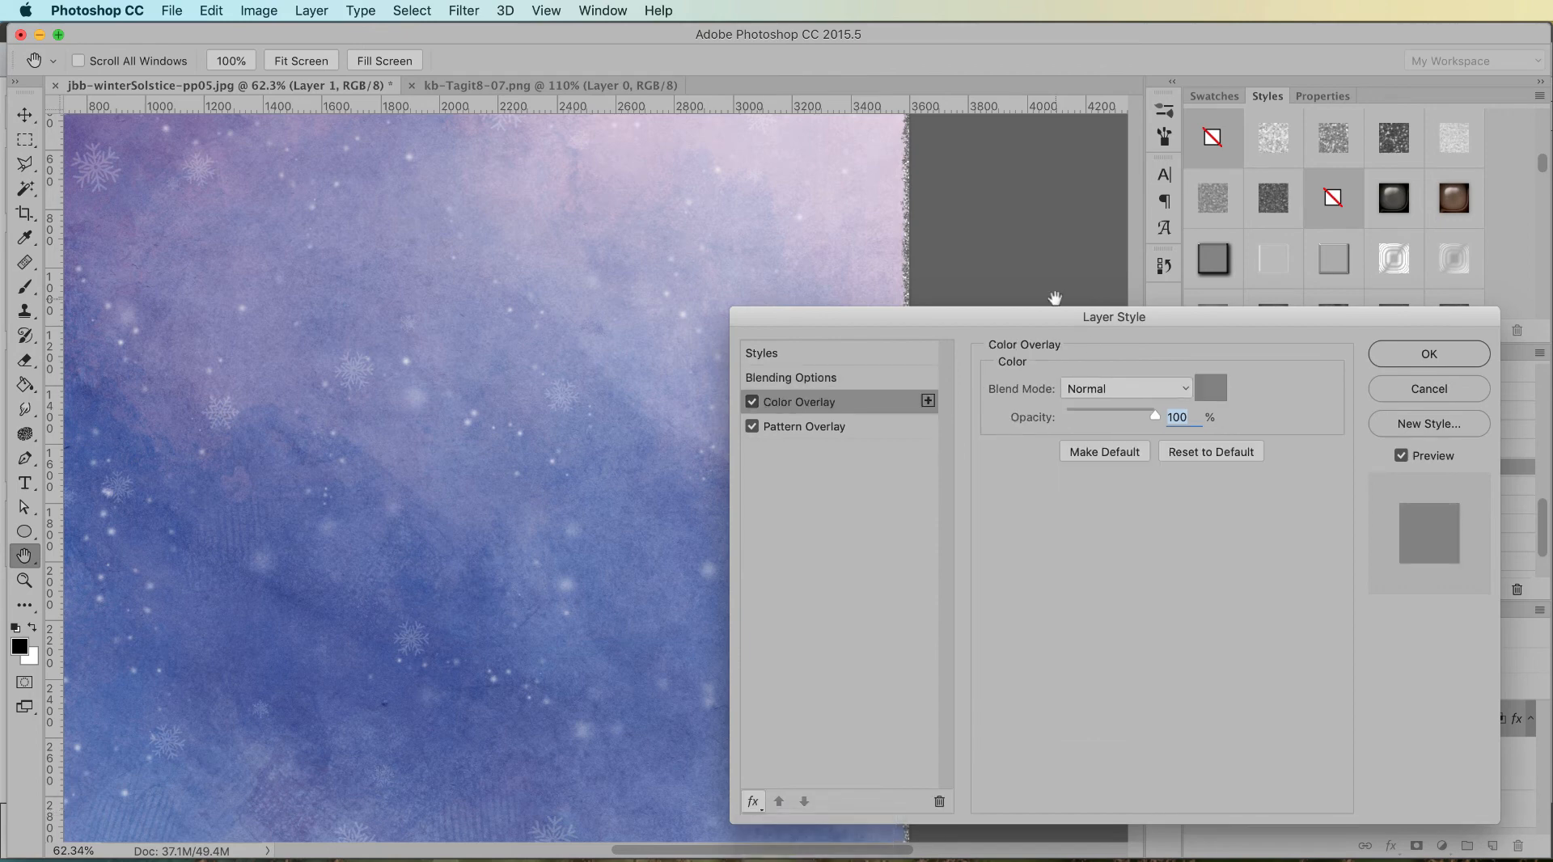
click(1095, 390)
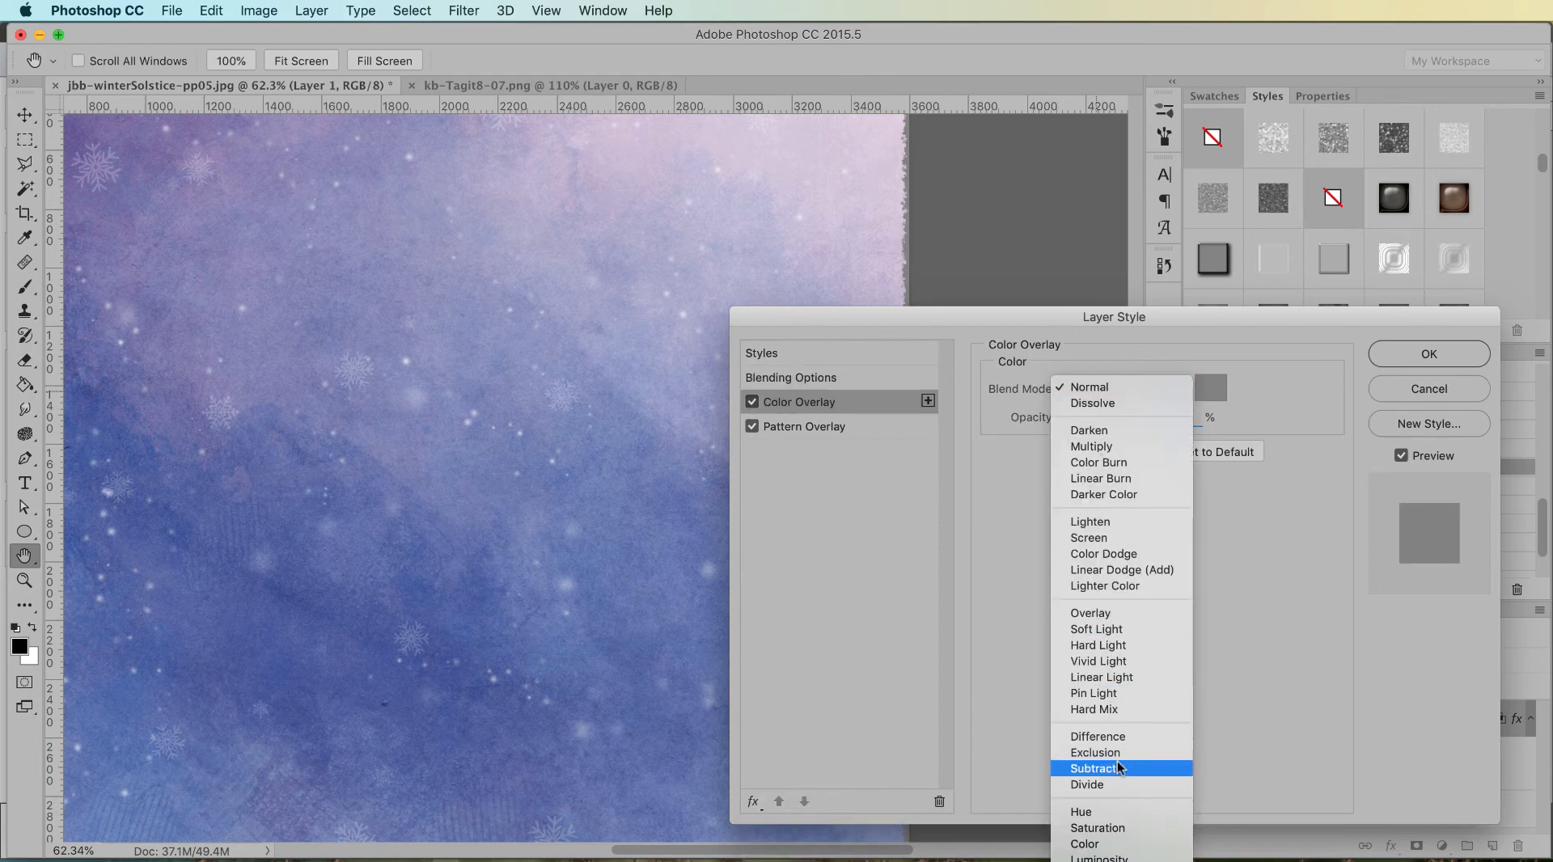
click(1099, 844)
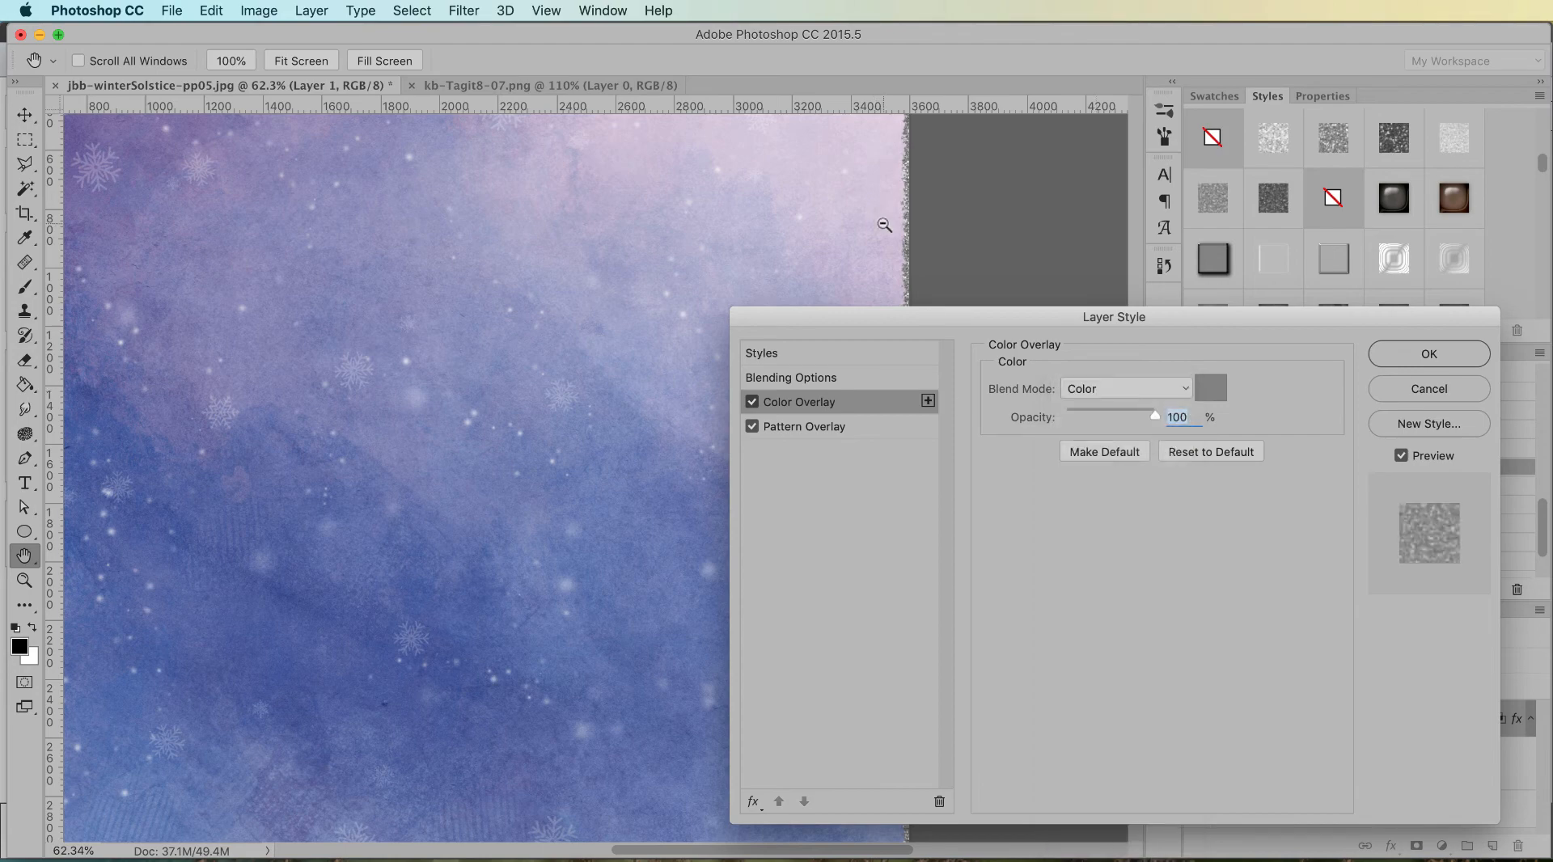
scroll(884, 226, up, 3)
Step: Sample blue #6373af from the paper as the glitter edge's overlay color and apply the layer style
click(1205, 394)
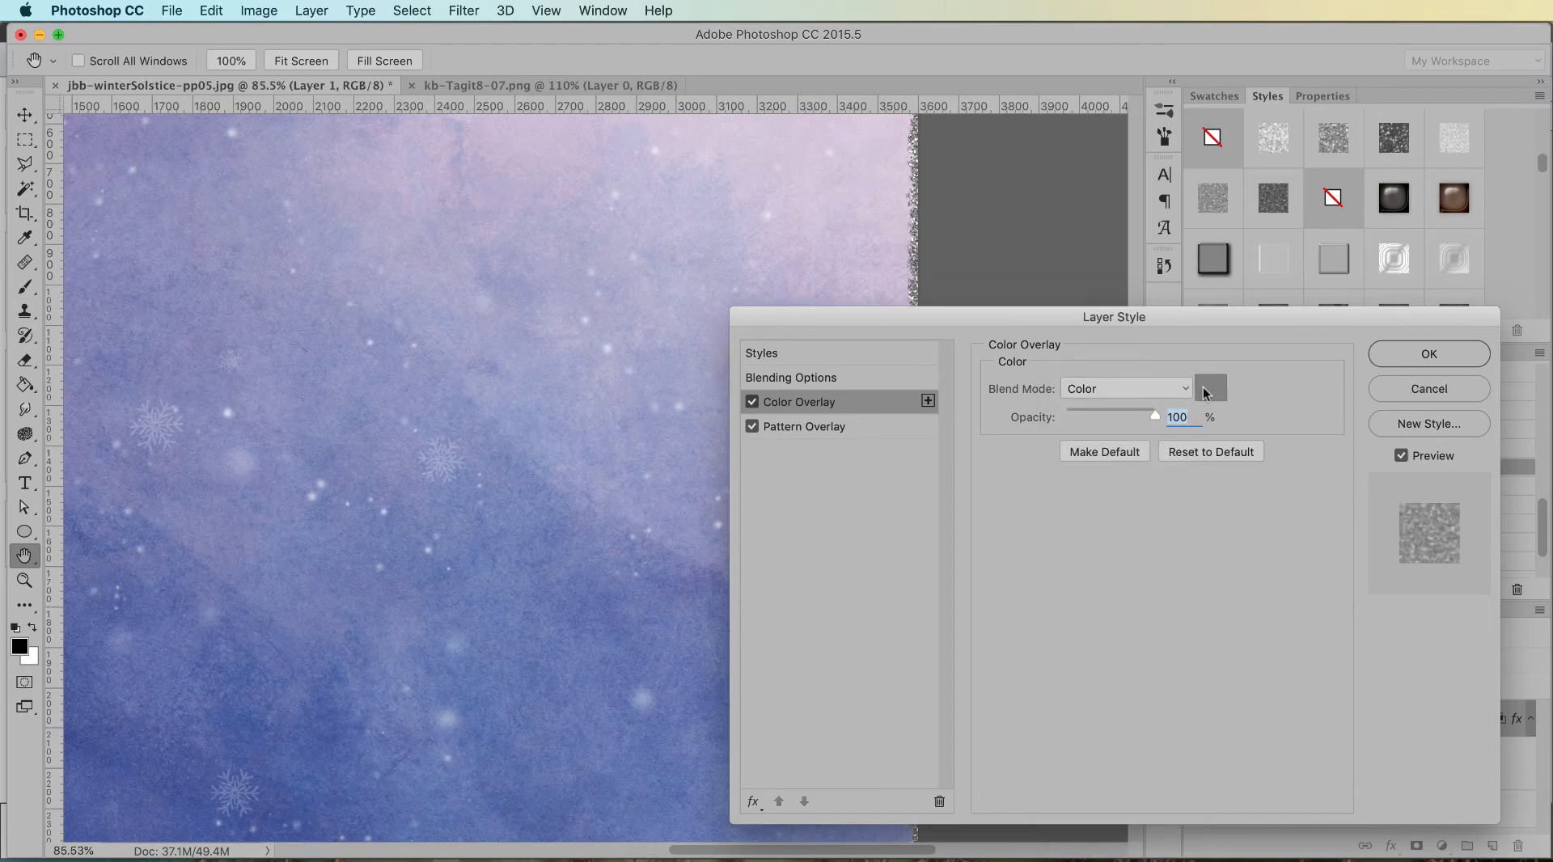
click(555, 526)
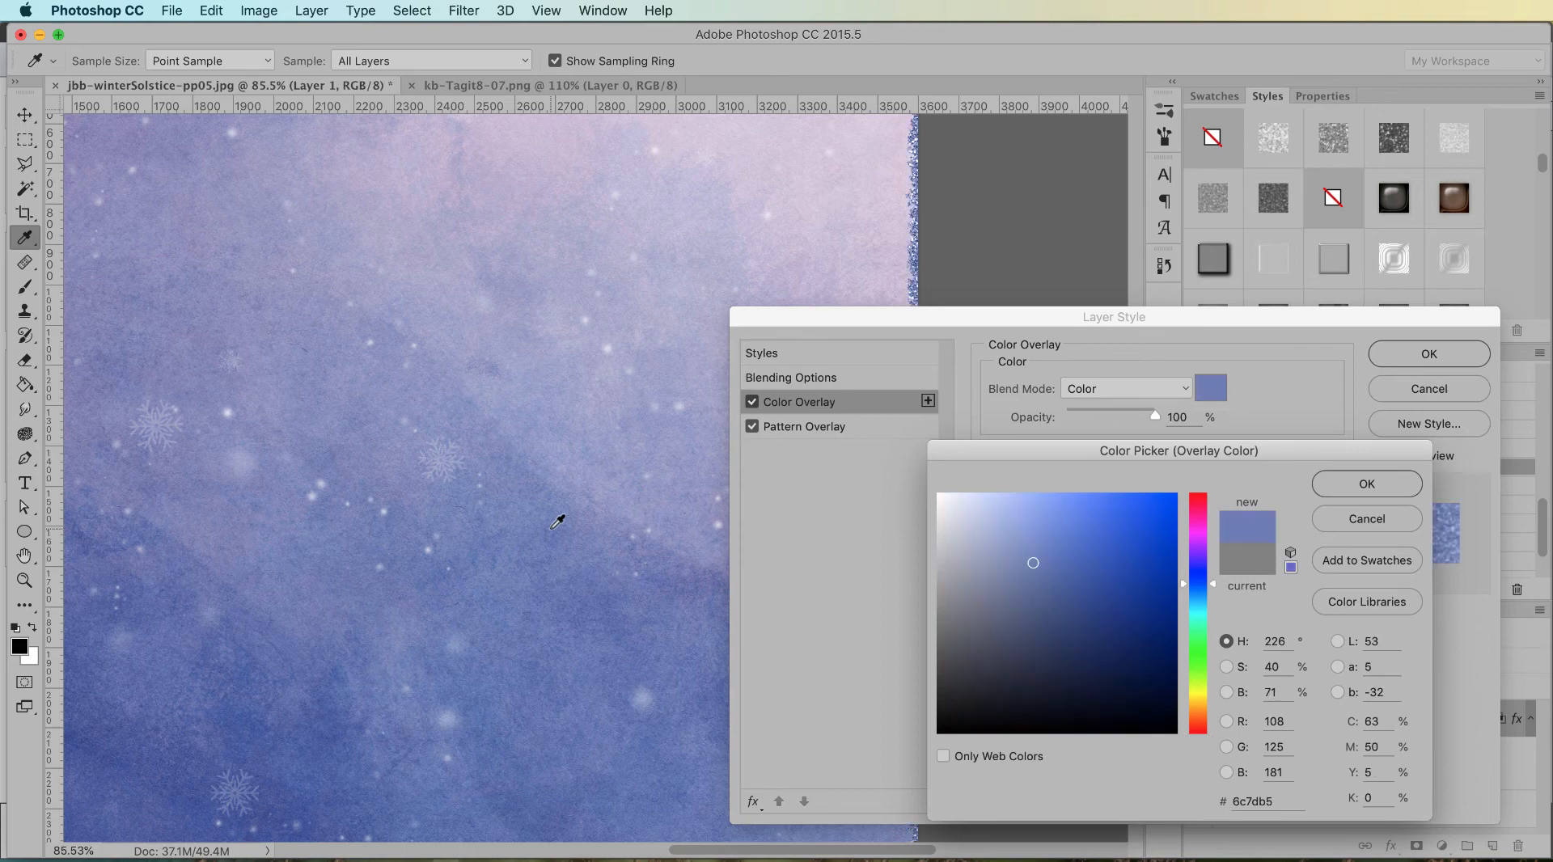
click(645, 610)
click(595, 617)
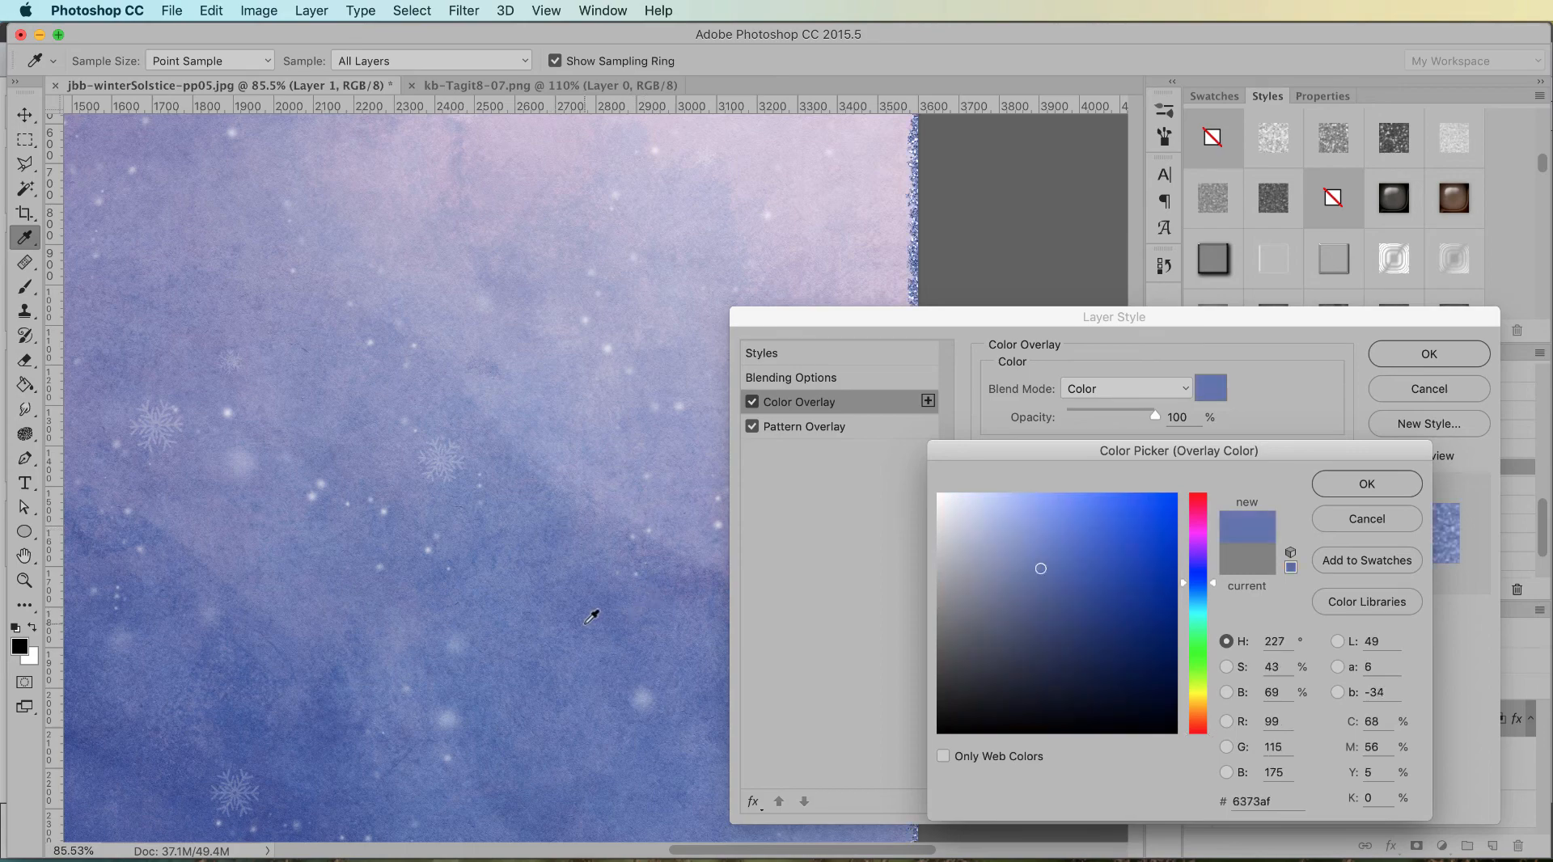
click(1367, 482)
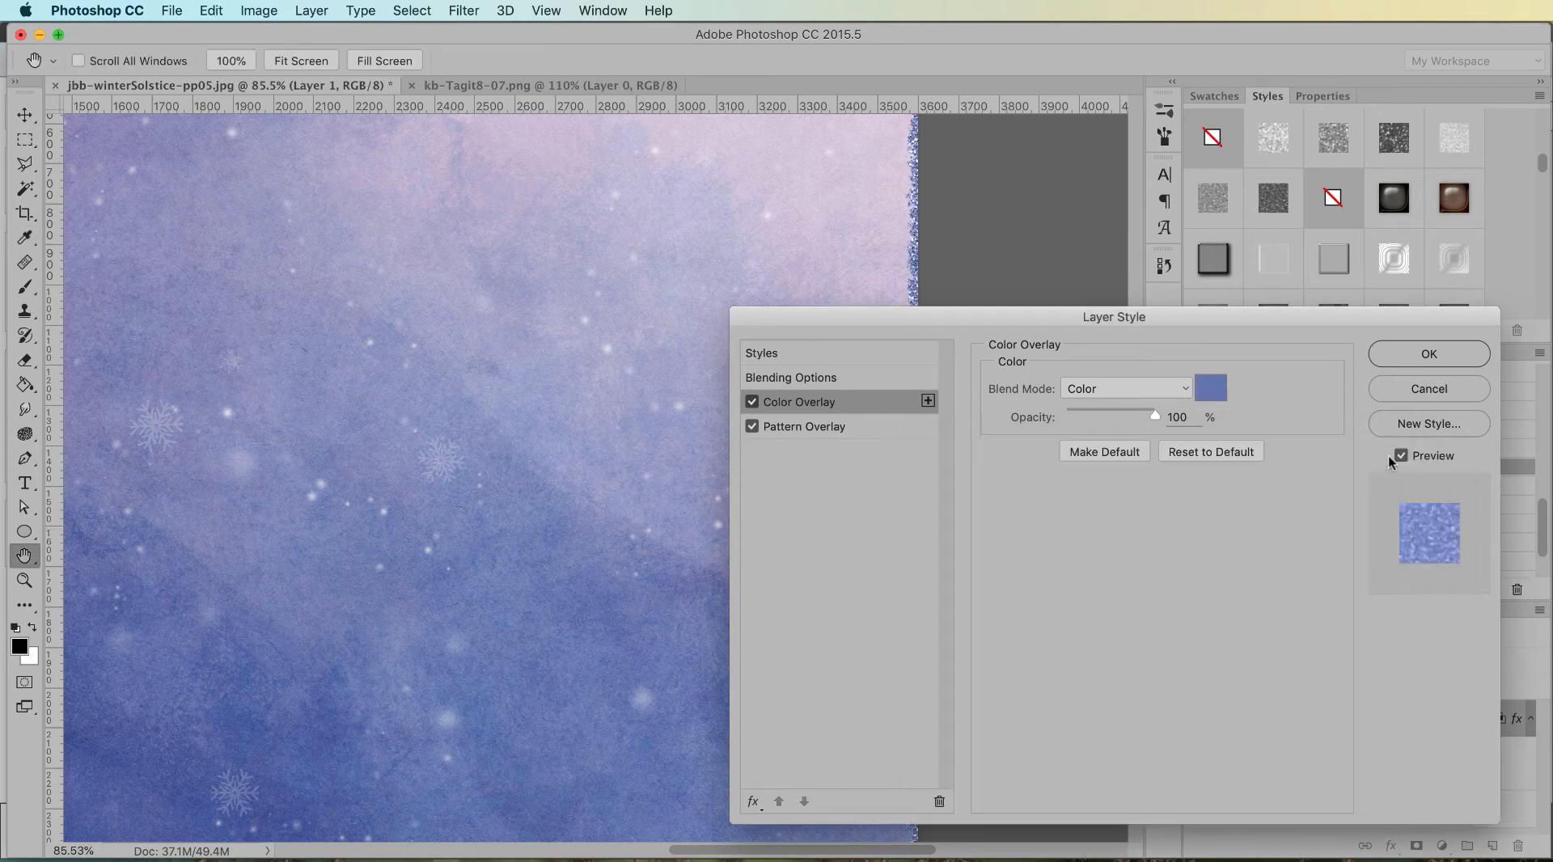
click(1427, 356)
scroll(809, 509, down, 2)
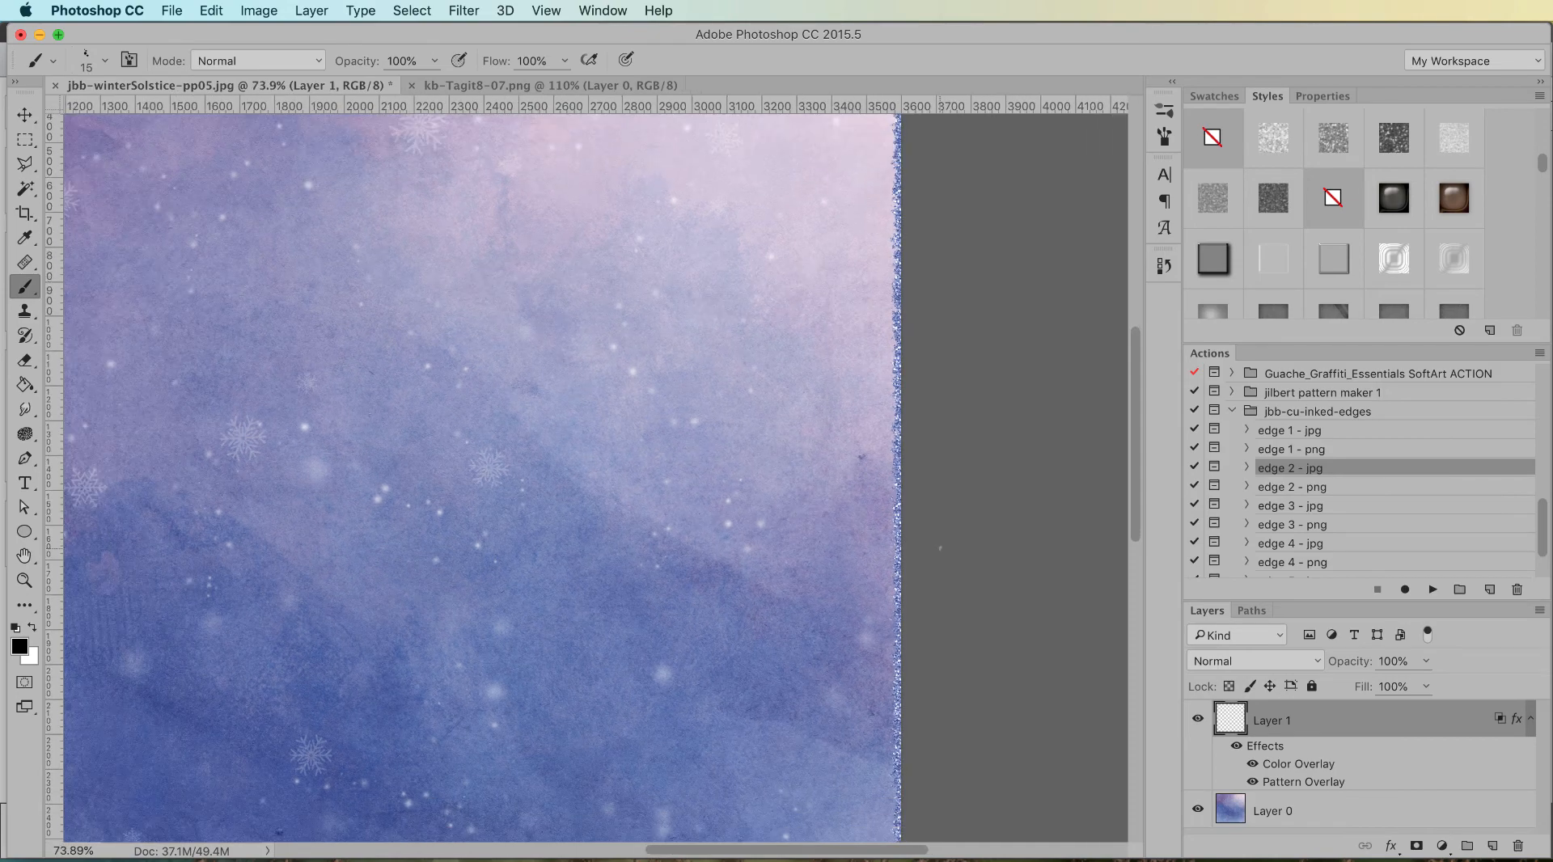
scroll(810, 581, down, 4)
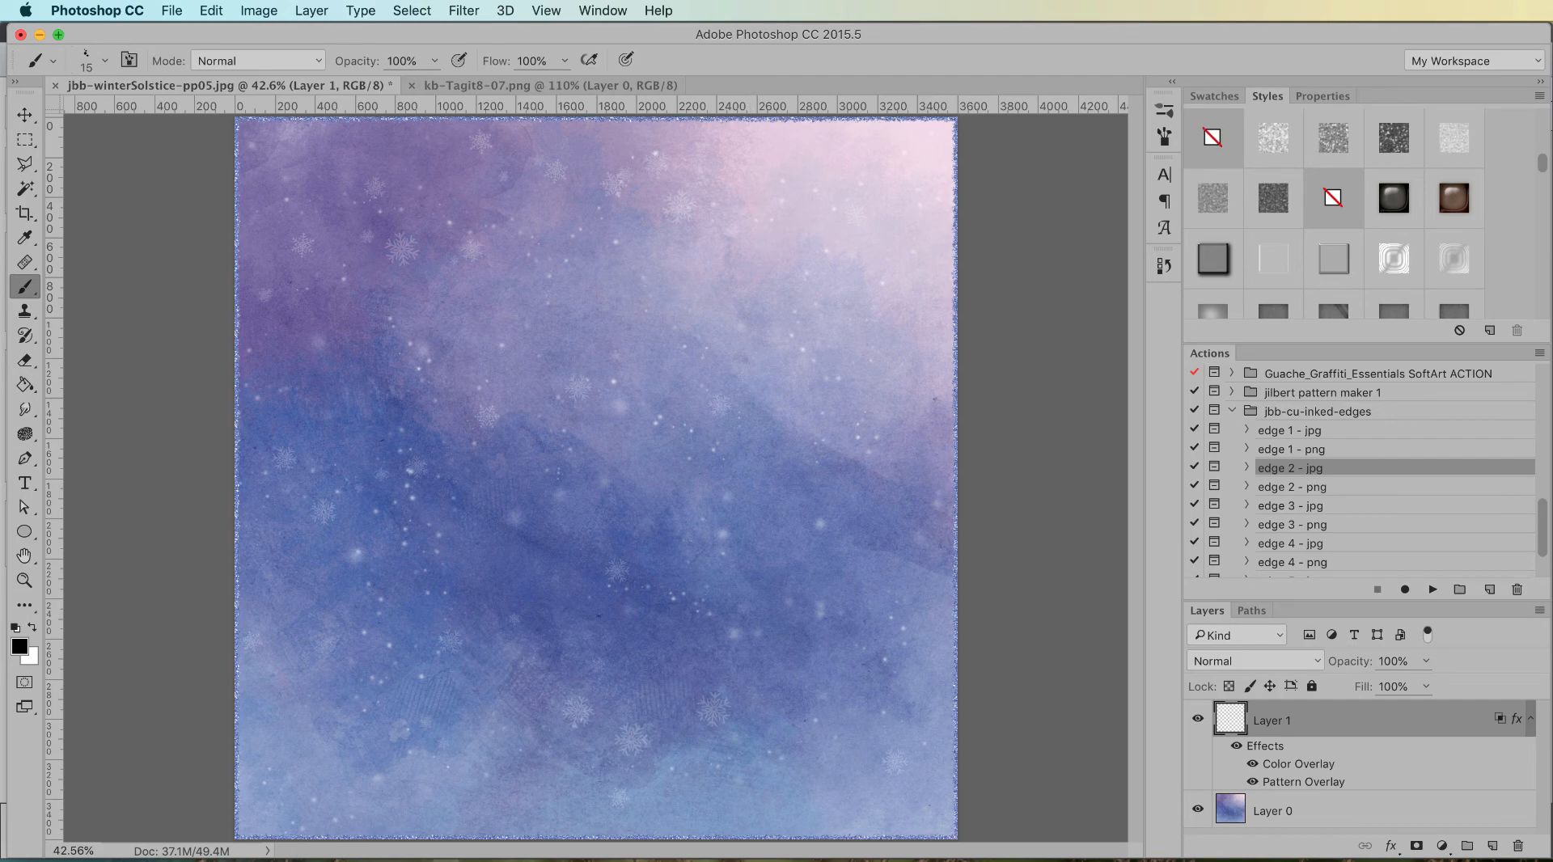
Step: Switch to Photoshop Elements and bring up the kb-Tagit8-07.png tag document
key(super+Tab)
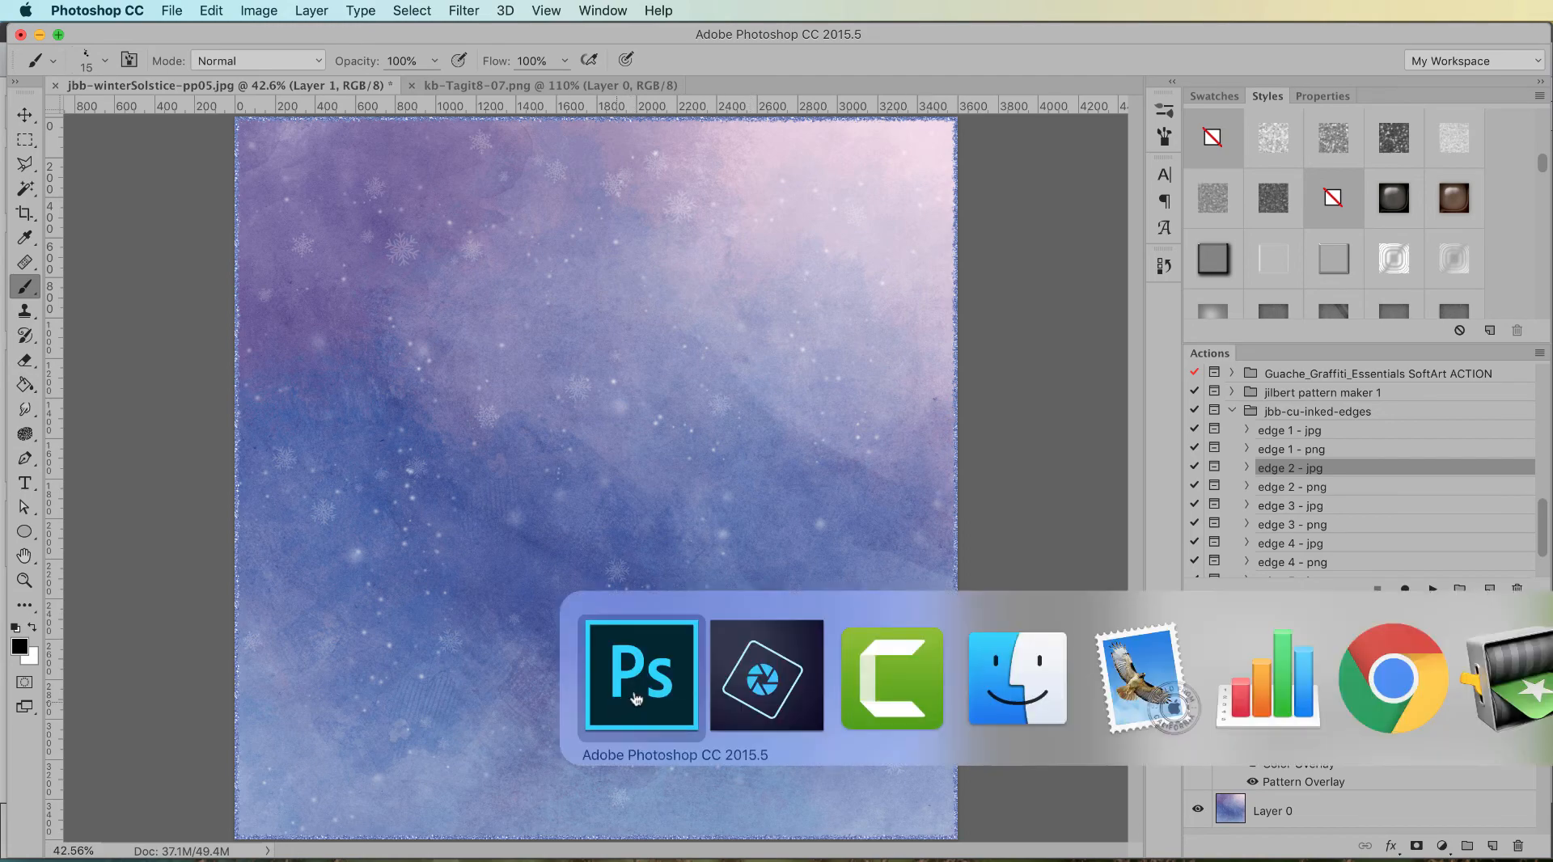
click(785, 698)
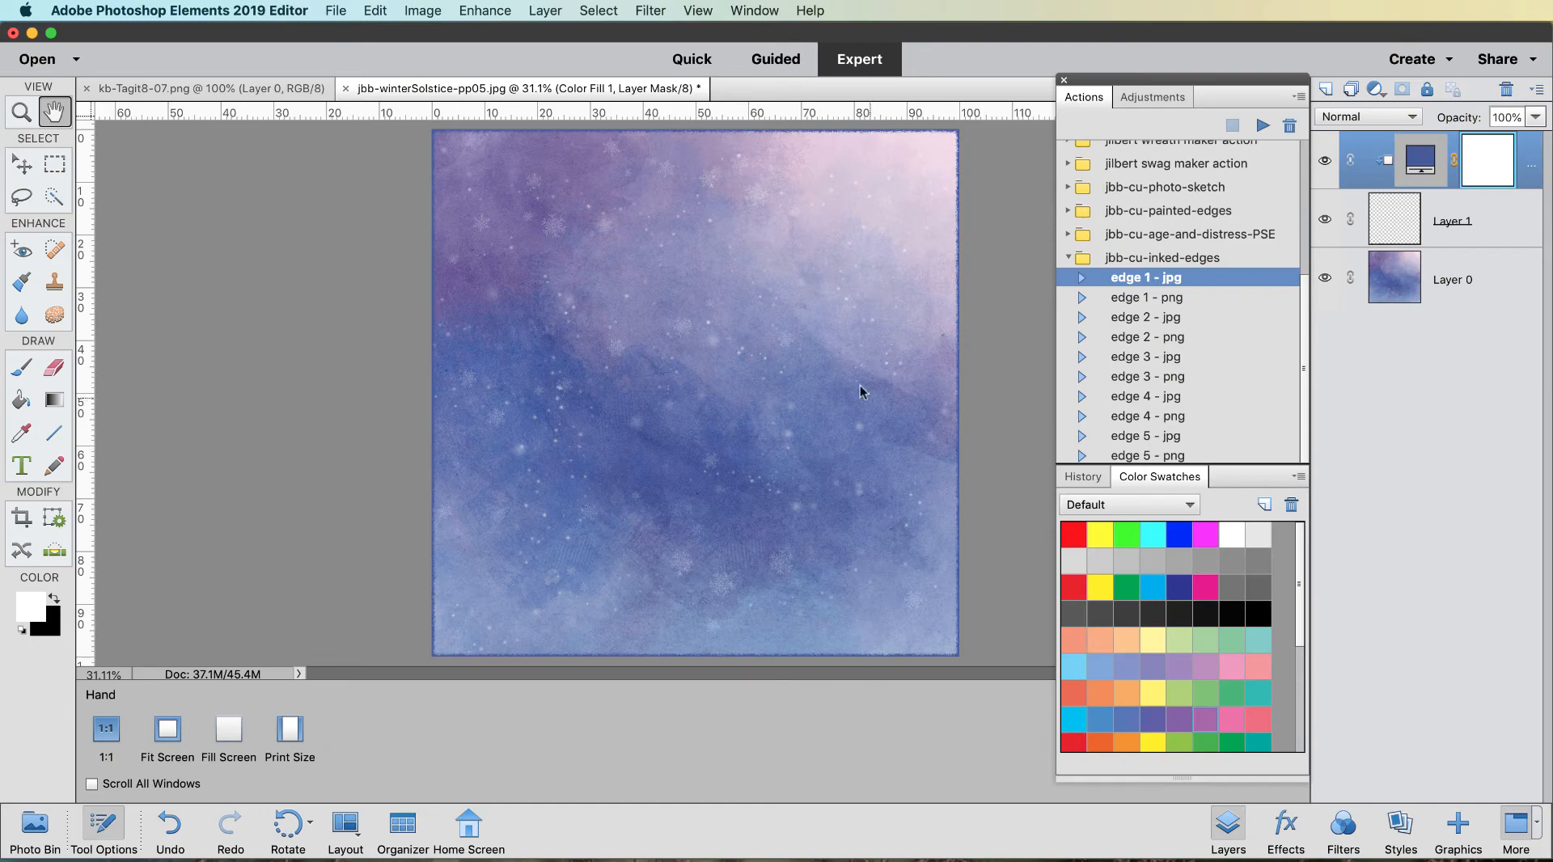
click(274, 89)
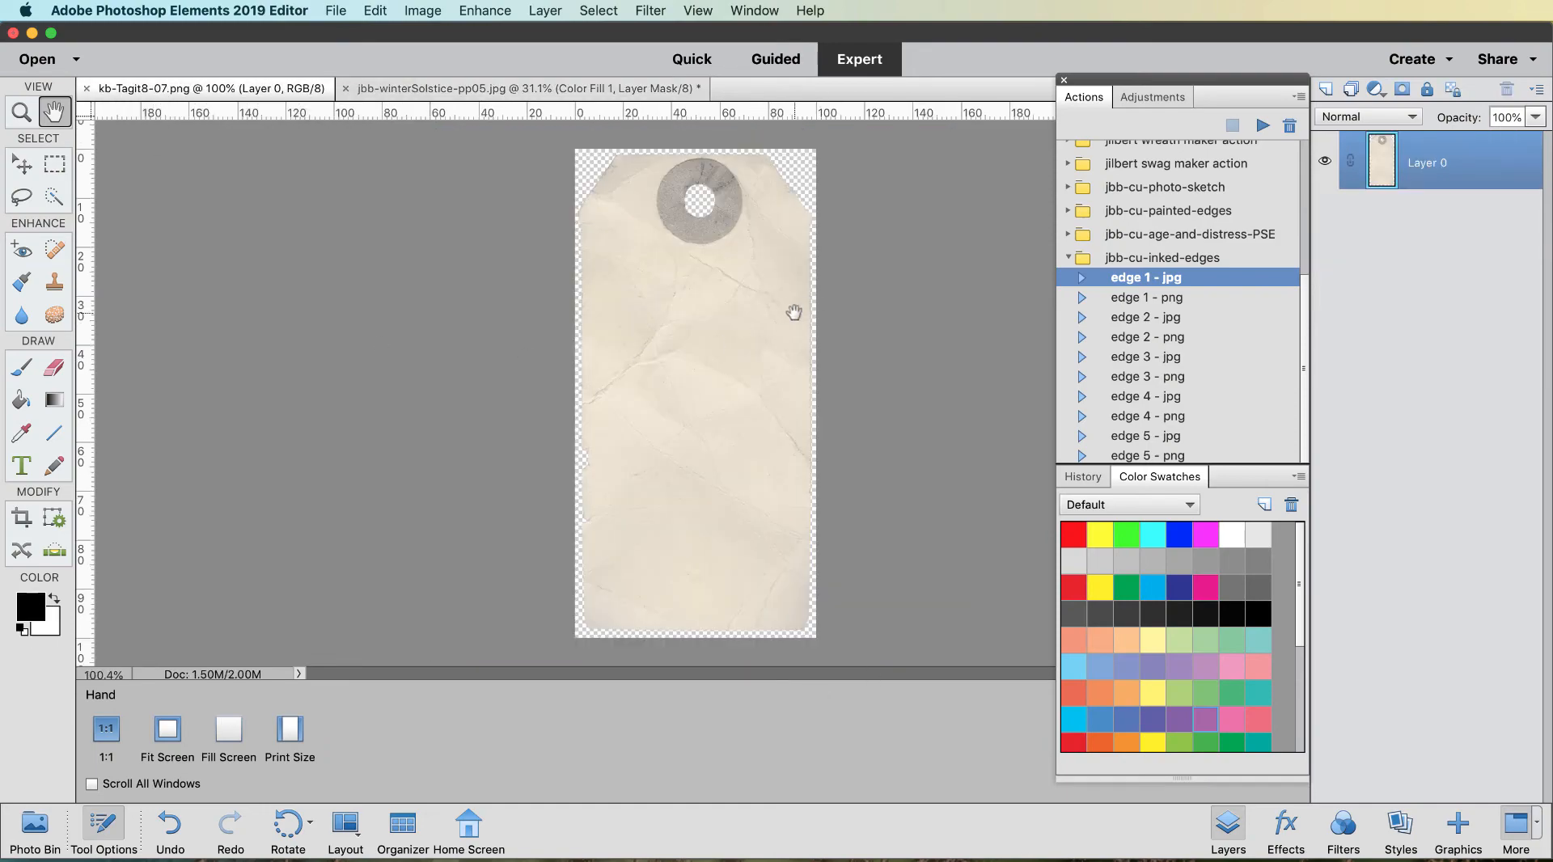
scroll(796, 314, up, 5)
scroll(796, 315, down, 2)
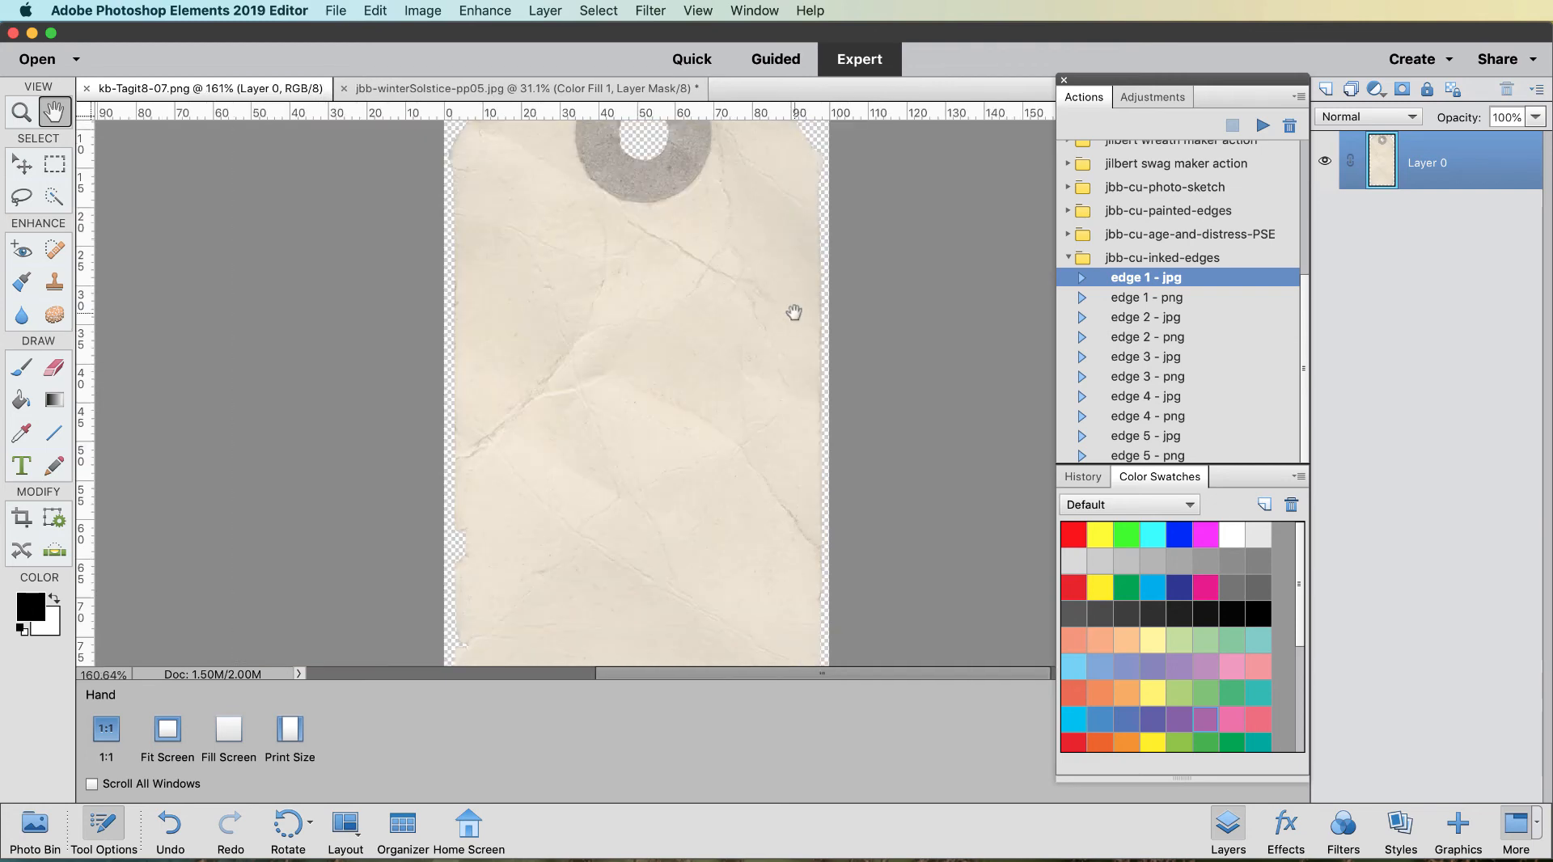
scroll(780, 322, down, 3)
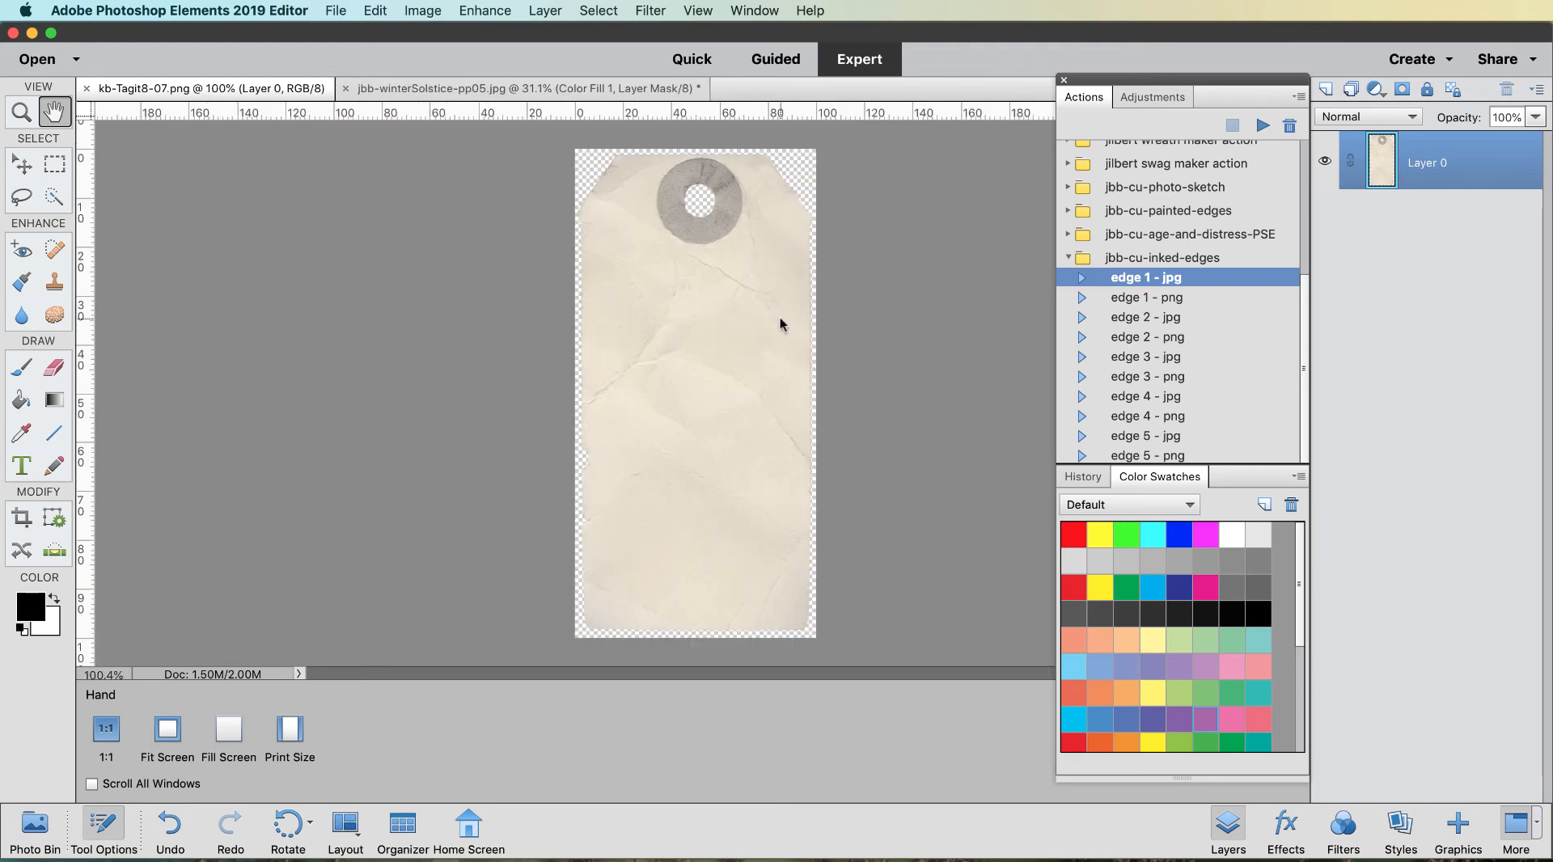
Step: Run the edge 2 - png action from the jbb-cu-inked-edges set on the tag
click(1131, 338)
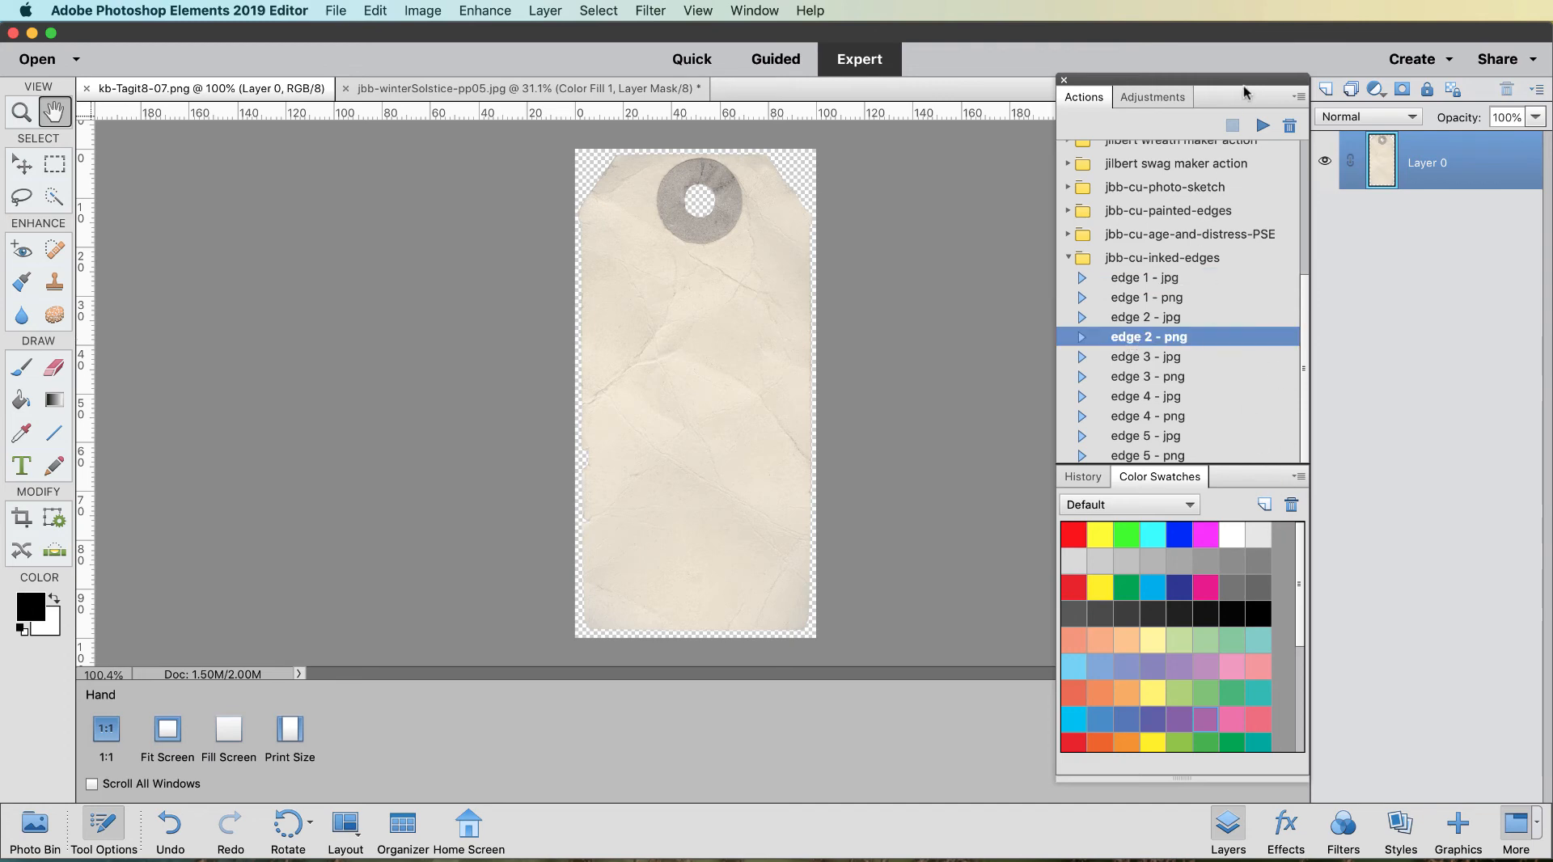
click(1262, 126)
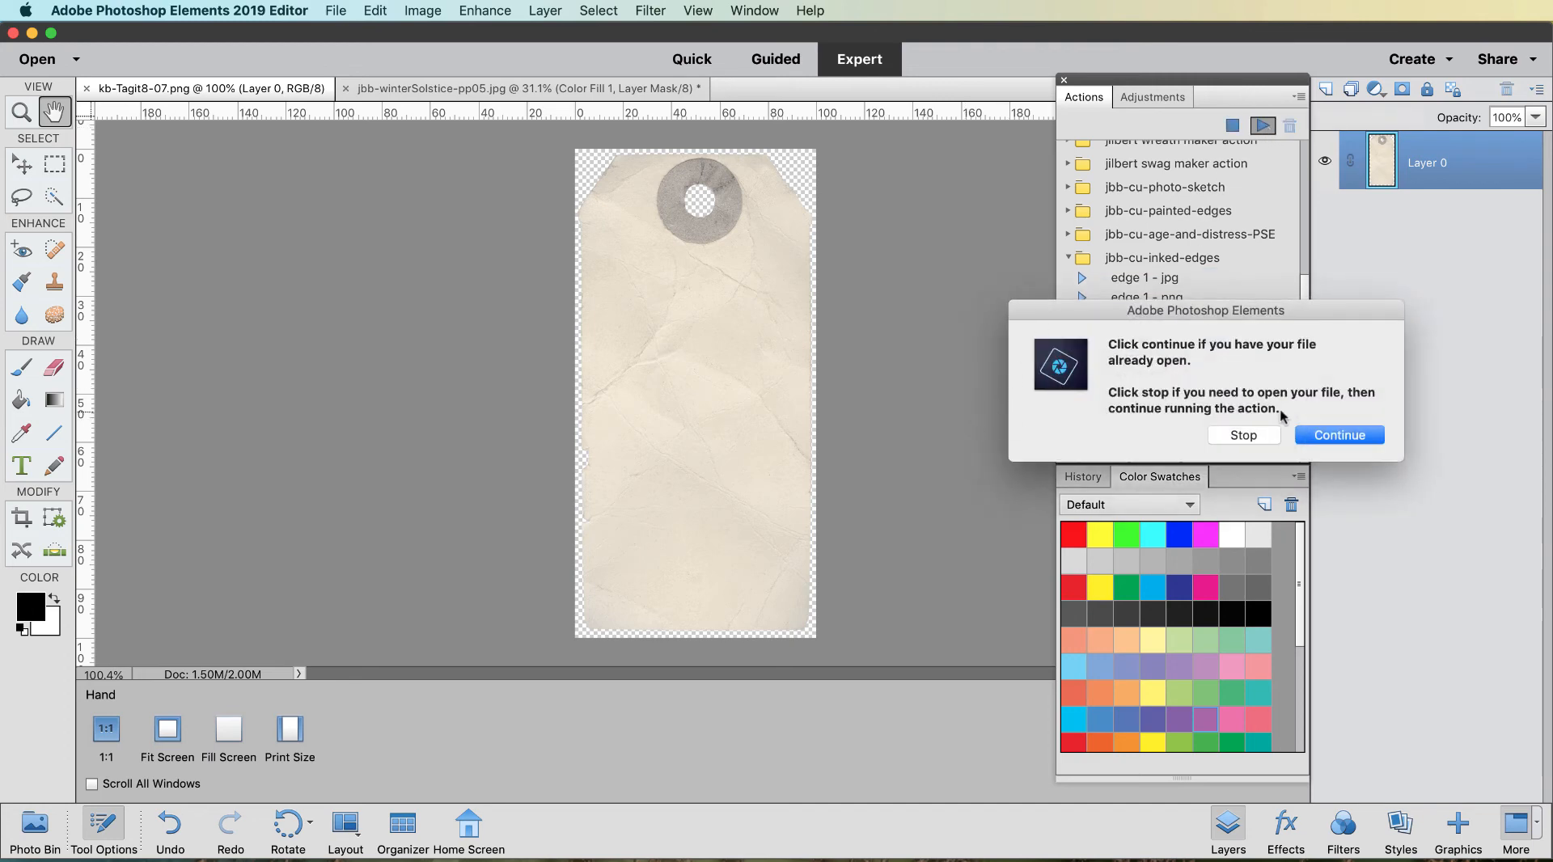
click(1334, 438)
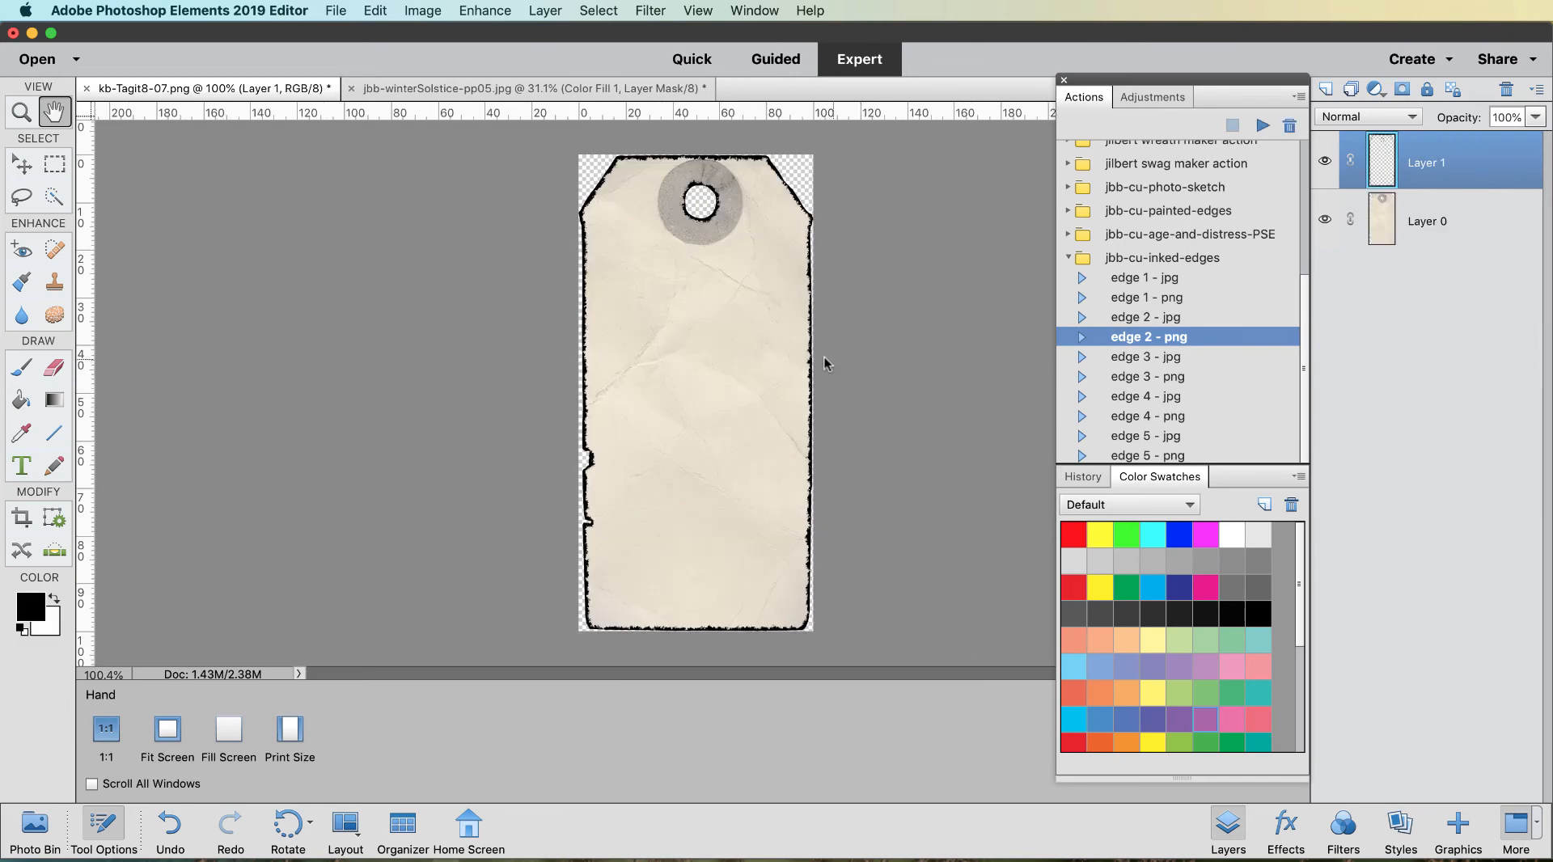
scroll(810, 347, up, 10)
scroll(810, 348, down, 10)
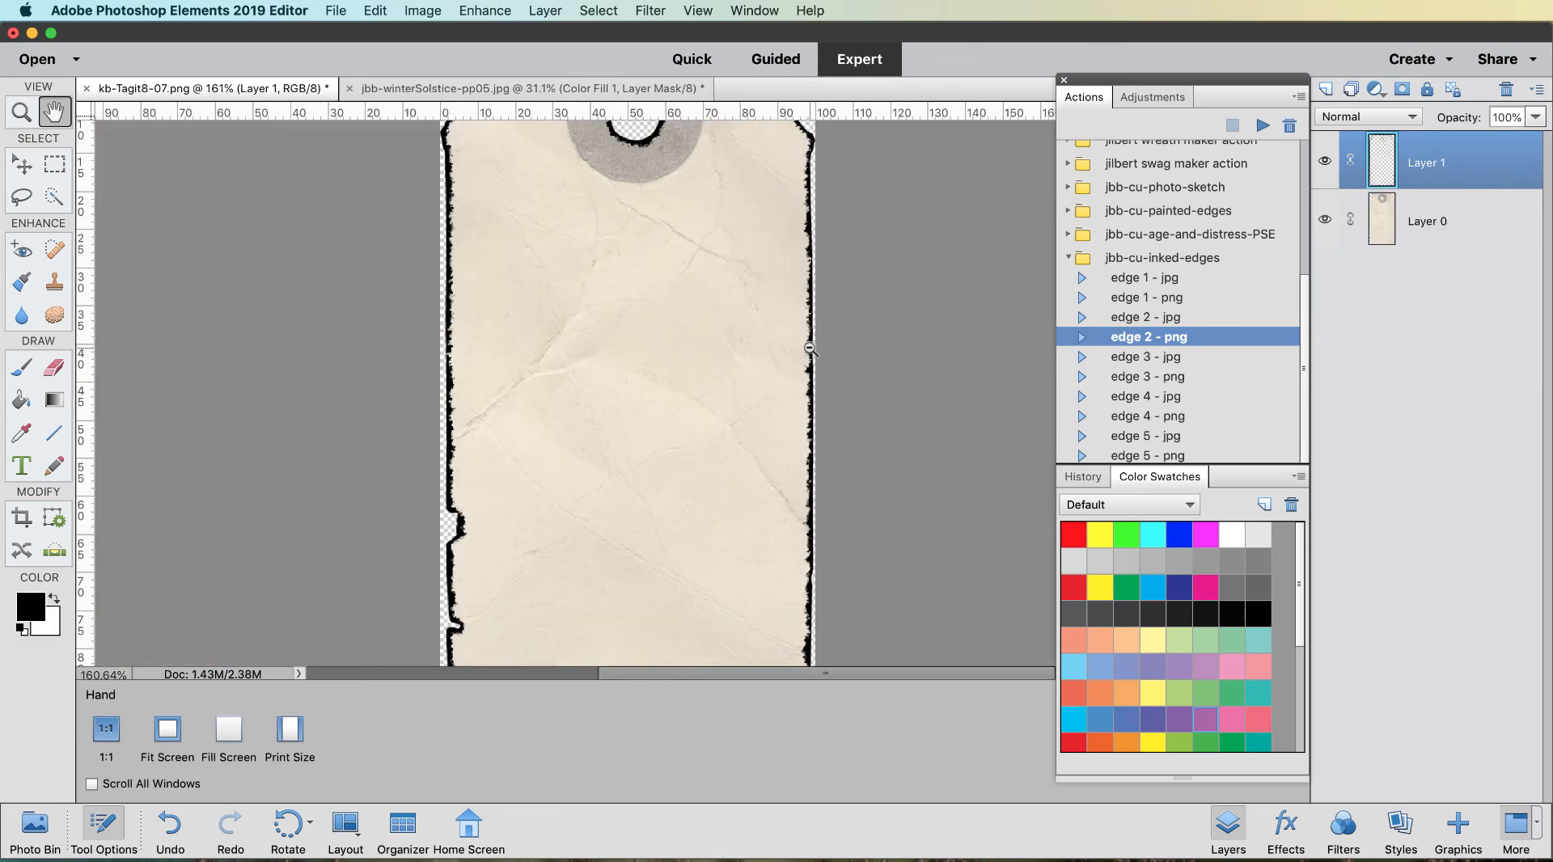
scroll(810, 348, up, 2)
Step: Add a solid color fill layer clipped to the tag's inked edge layer
click(542, 9)
mouse_move(566, 148)
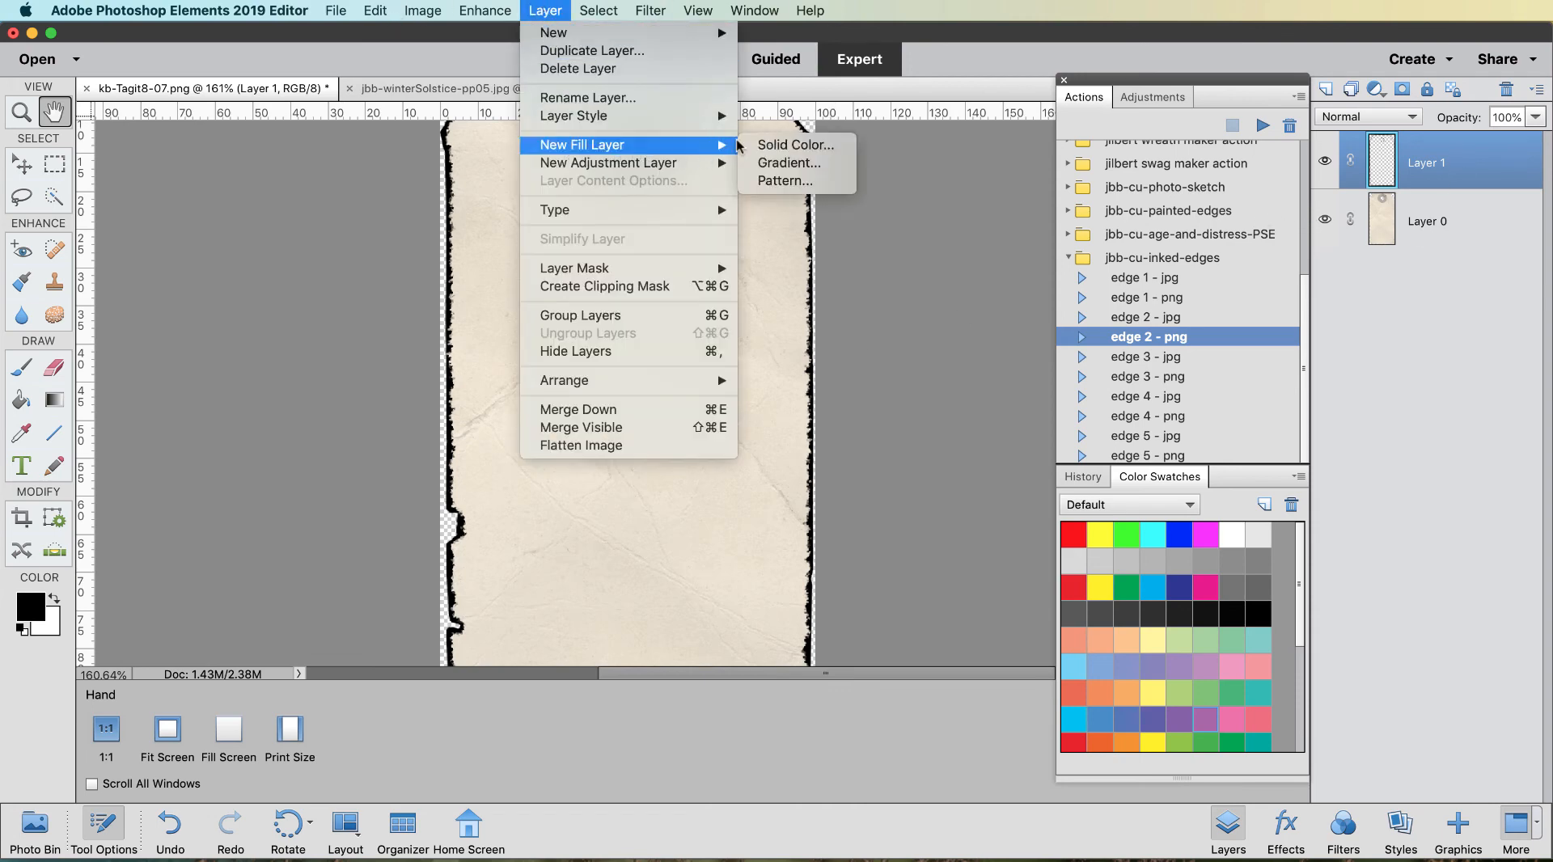
click(772, 147)
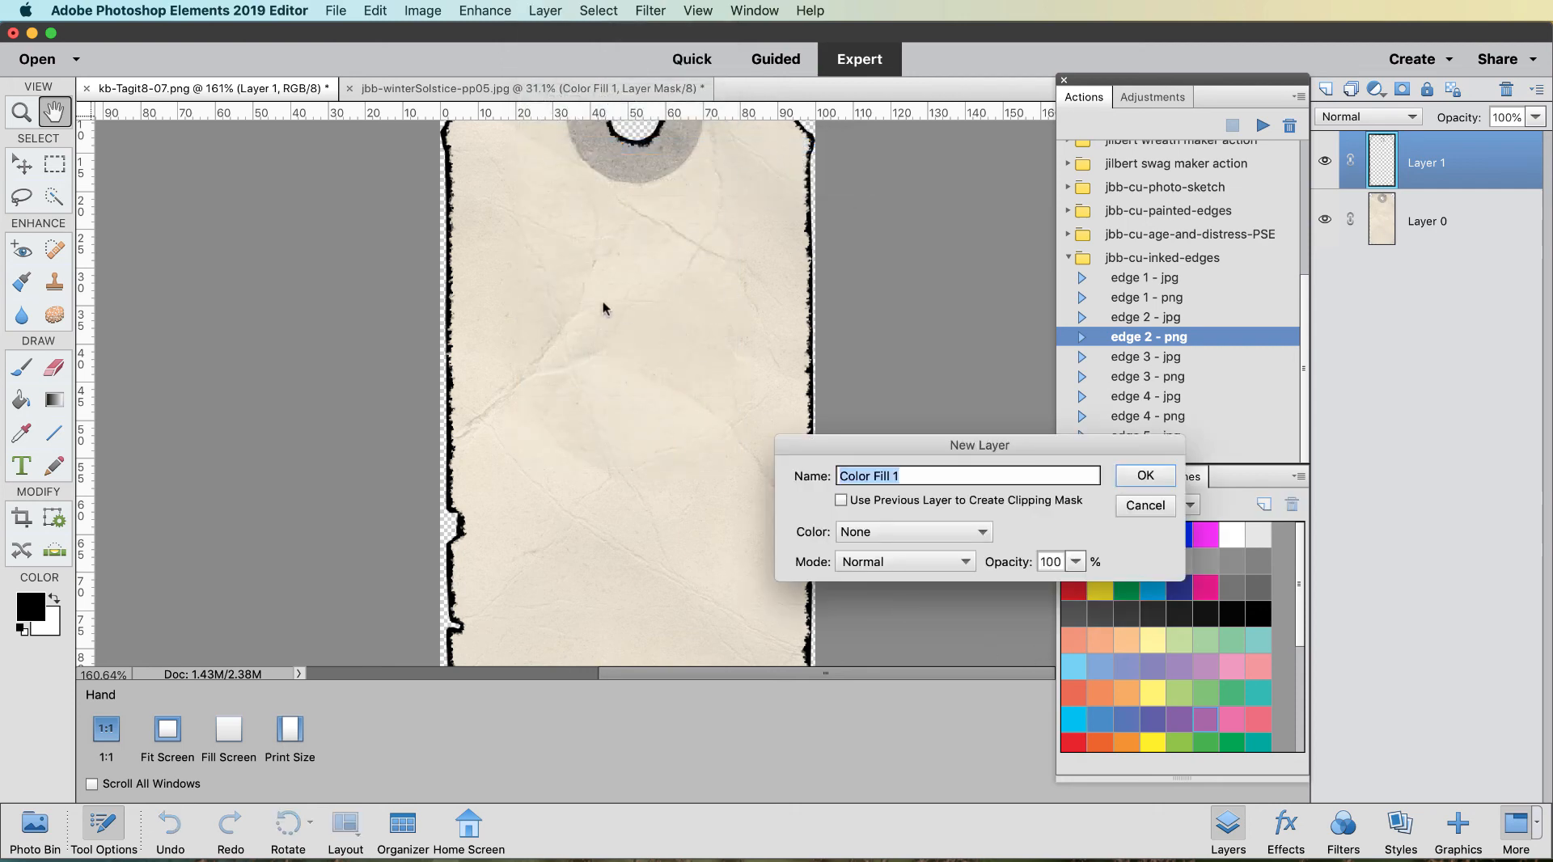
click(872, 501)
click(1142, 477)
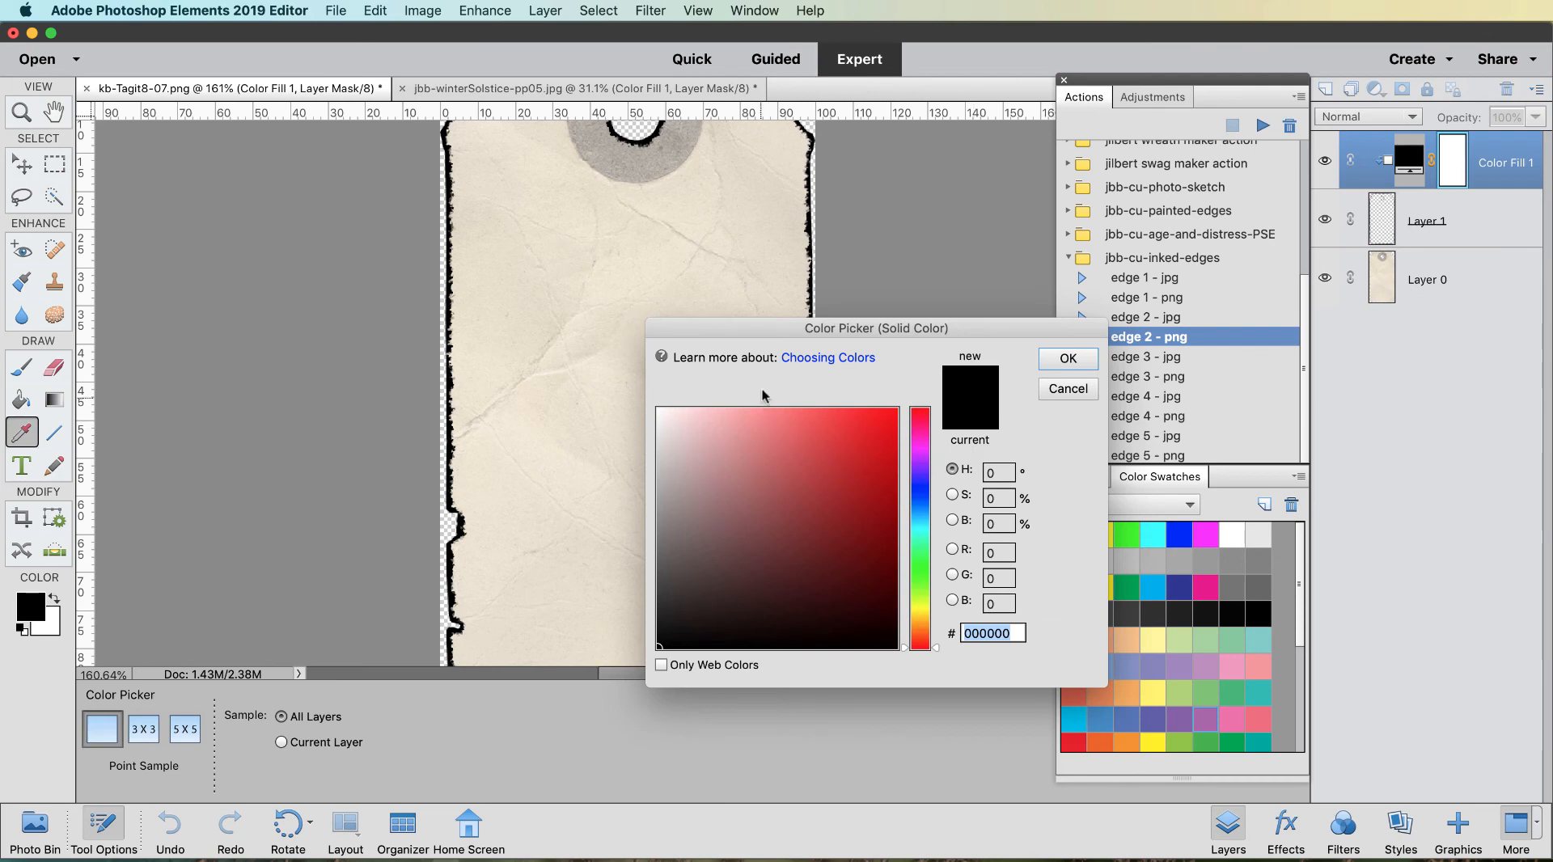
Step: Sample the tag's paper color and shift it to the darker tan #dac48a for the edge's fill layer
click(704, 265)
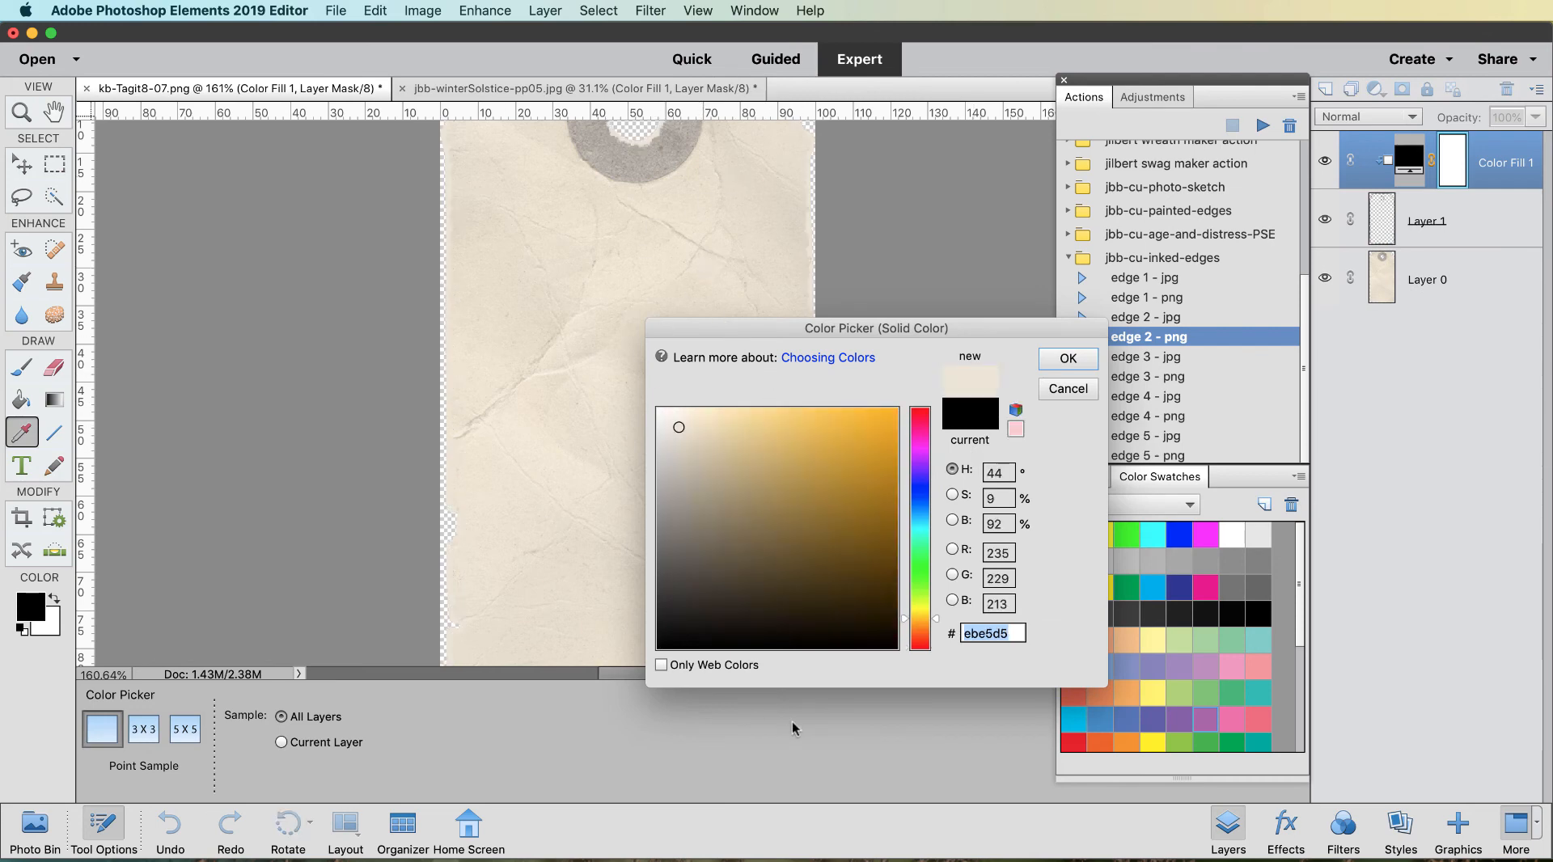
mouse_move(774, 499)
mouse_down()
mouse_move(787, 513)
mouse_move(796, 477)
mouse_move(767, 475)
mouse_move(745, 443)
mouse_up()
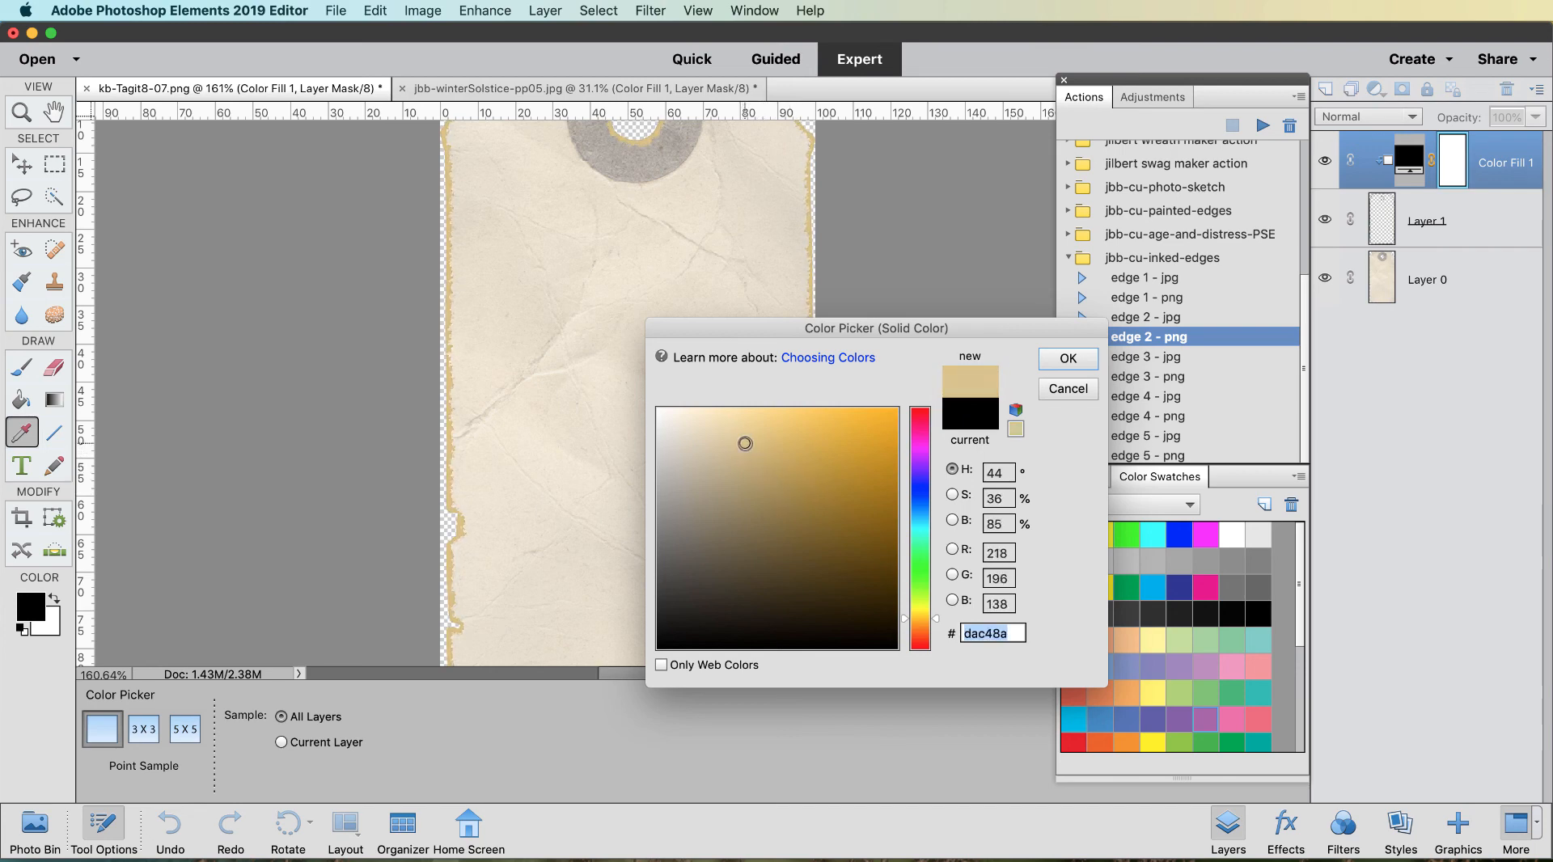
click(1068, 358)
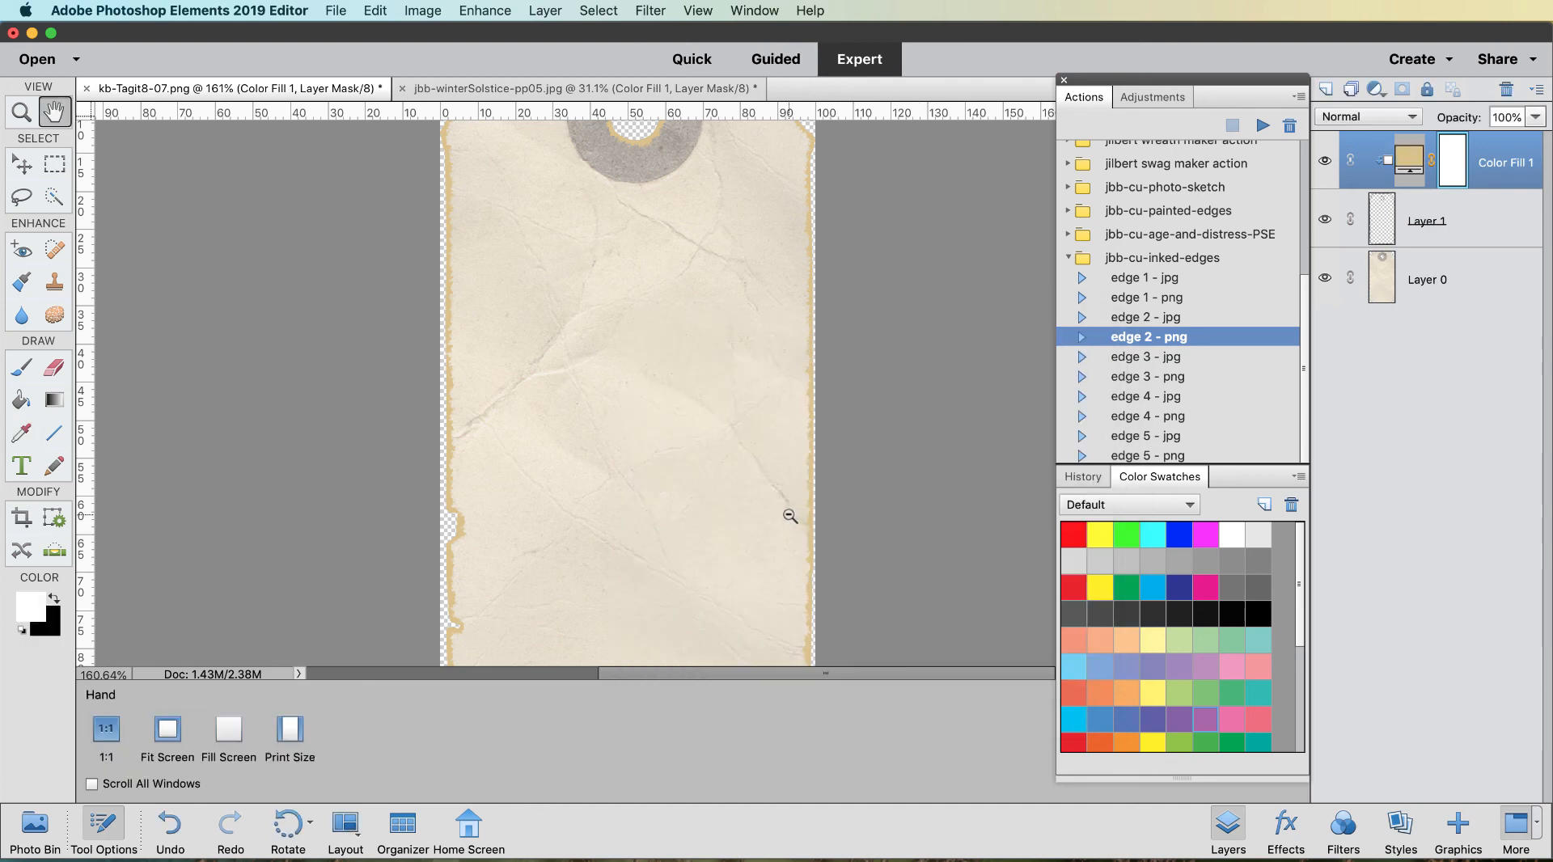
scroll(789, 515, down, 2)
scroll(790, 515, up, 3)
scroll(790, 513, down, 1)
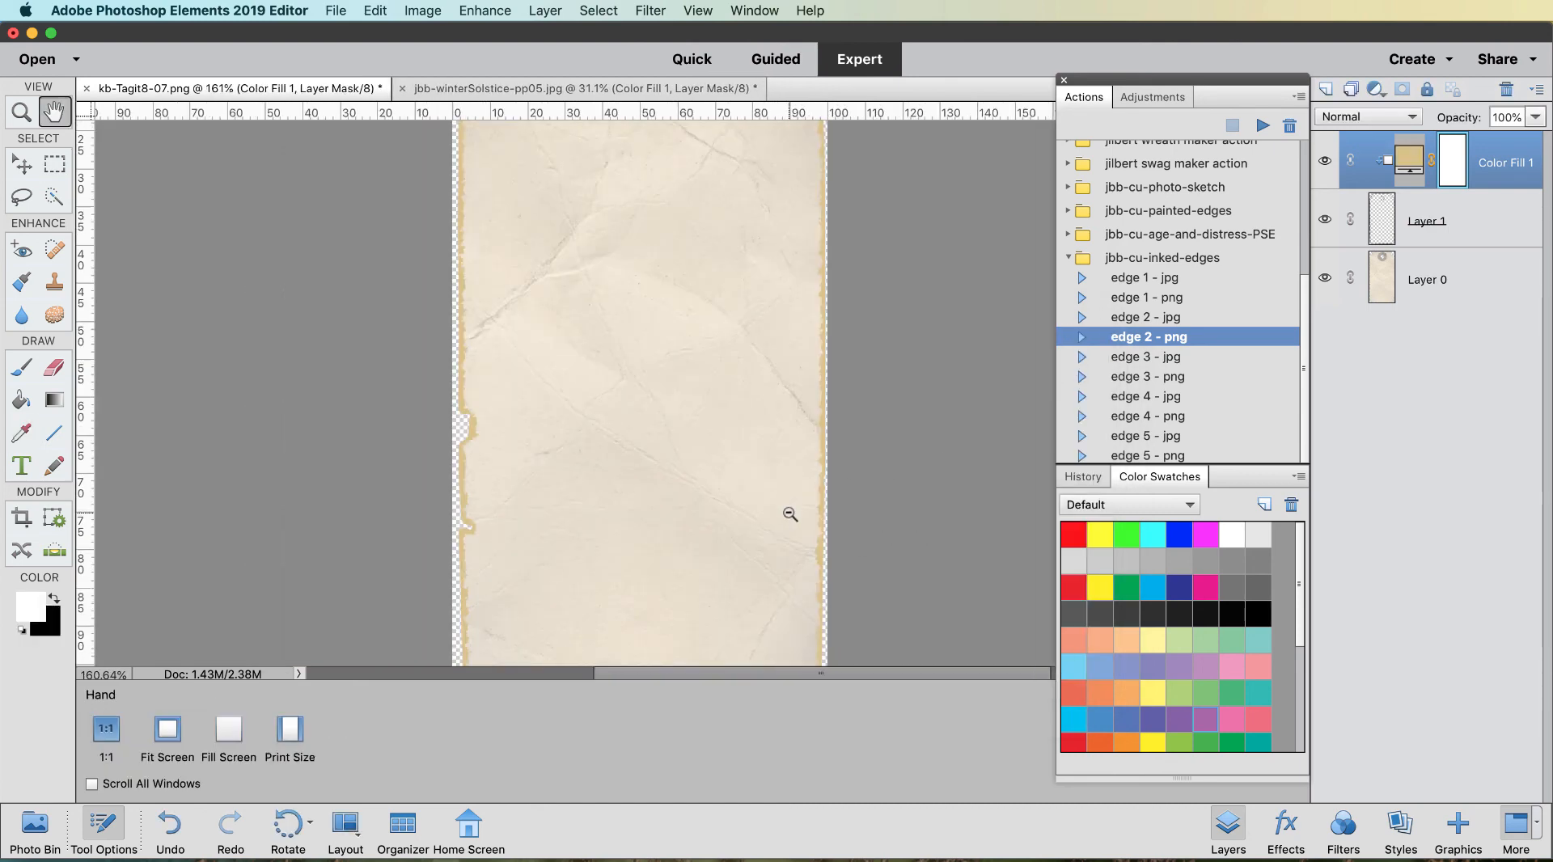
scroll(790, 514, down, 1)
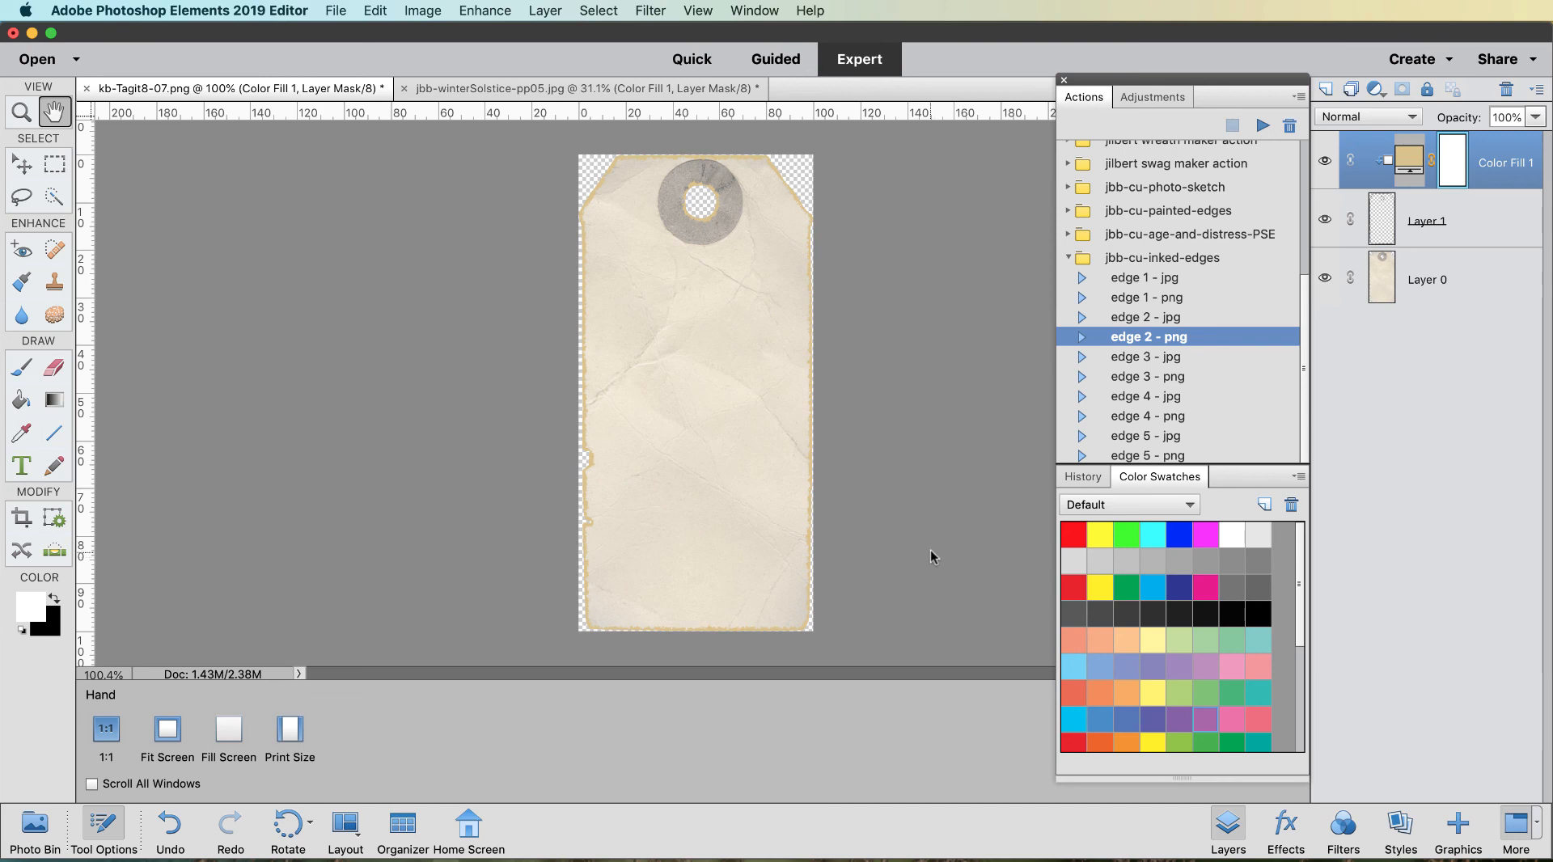